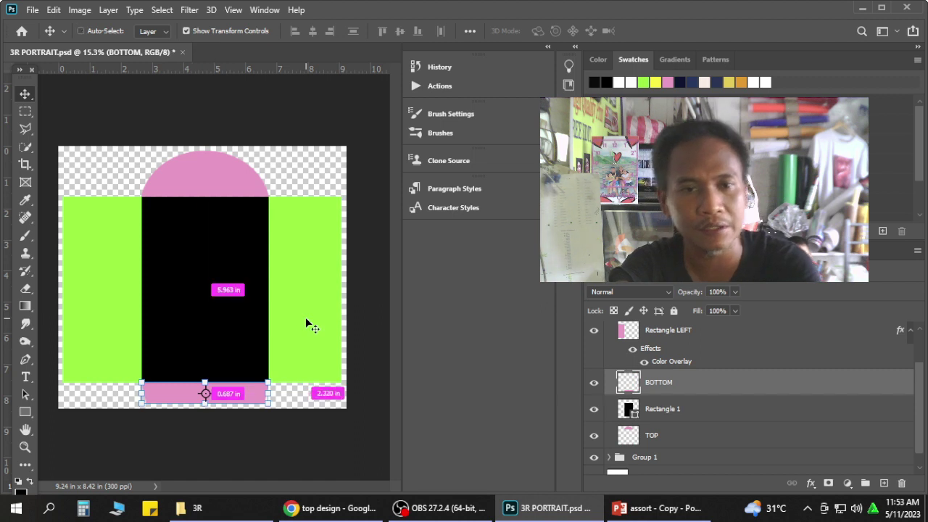
pyautogui.keyDown('ctrl'); pyautogui.click(305, 323); pyautogui.keyUp('ctrl')
pyautogui.keyDown('ctrl'); pyautogui.click(109, 279); pyautogui.keyUp('ctrl')
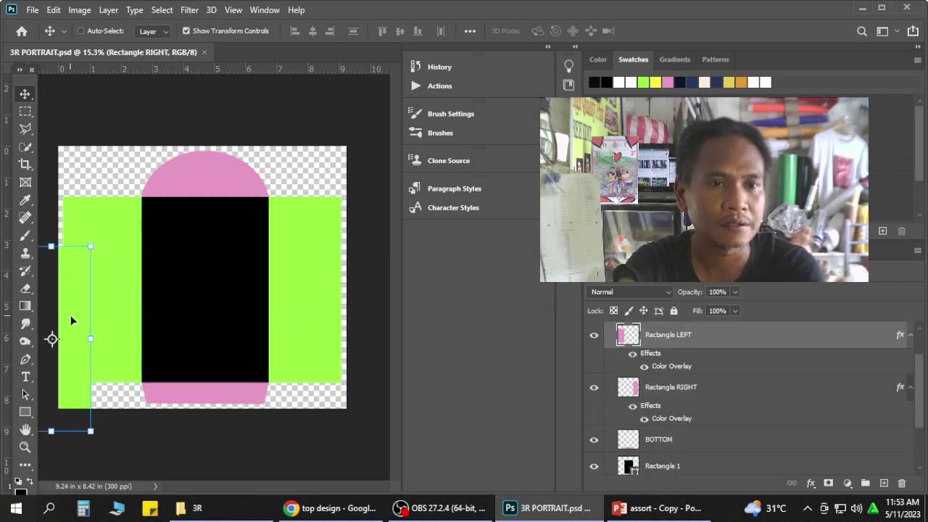
pyautogui.keyDown('ctrl'); pyautogui.click(330, 287); pyautogui.keyUp('ctrl')
pyautogui.moveTo(230, 179); pyautogui.dragTo(303, 163)
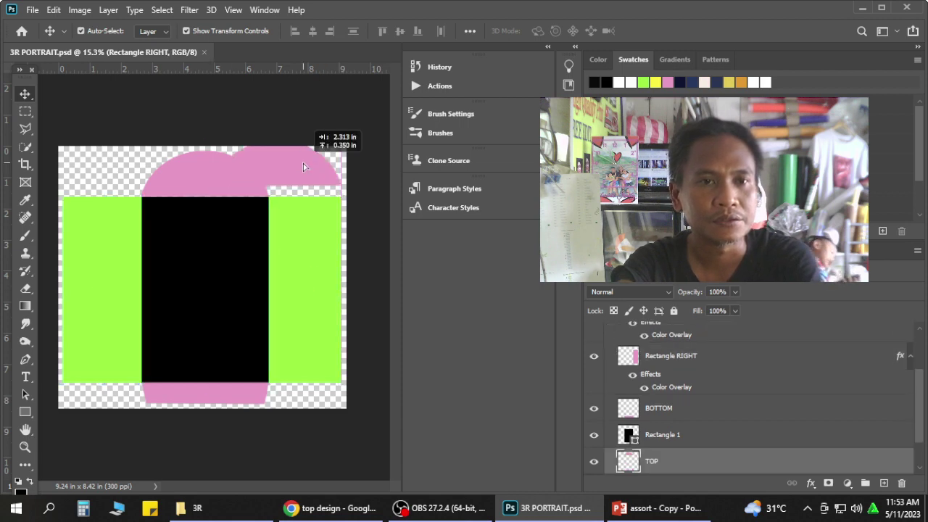
pyautogui.keyDown('ctrl'); pyautogui.click(242, 390); pyautogui.keyUp('ctrl')
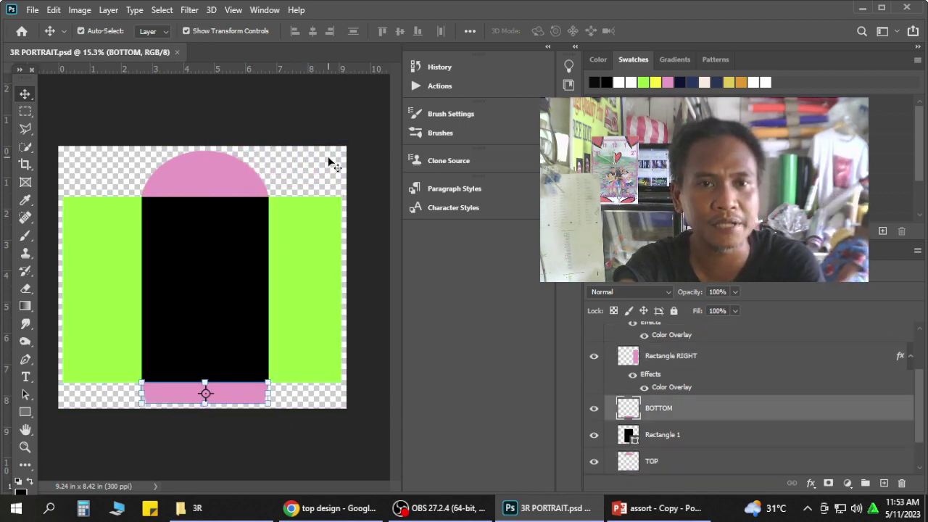
pyautogui.keyDown('ctrl'); pyautogui.click(246, 190); pyautogui.keyUp('ctrl')
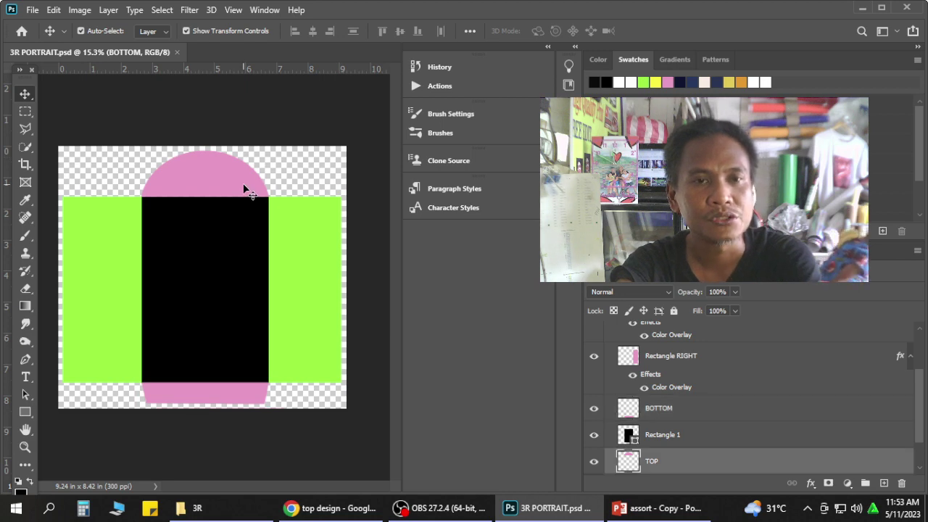
# Place the unicorn frame image dc3def542bd35a78095b1c5108883bbb from the 3R folder above Rectangle 1 and scale it to cover the black centre panel.
pyautogui.click(240, 259)
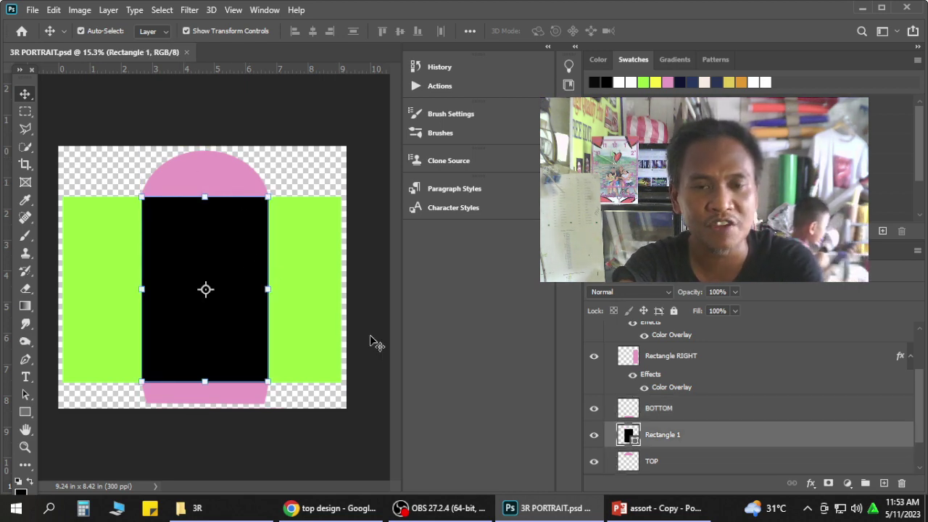
pyautogui.click(356, 508)
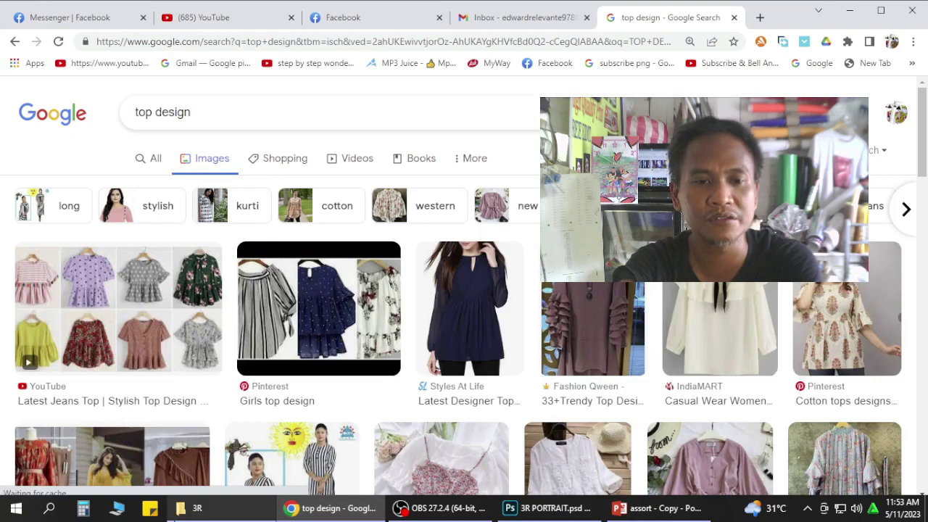
pyautogui.click(192, 508)
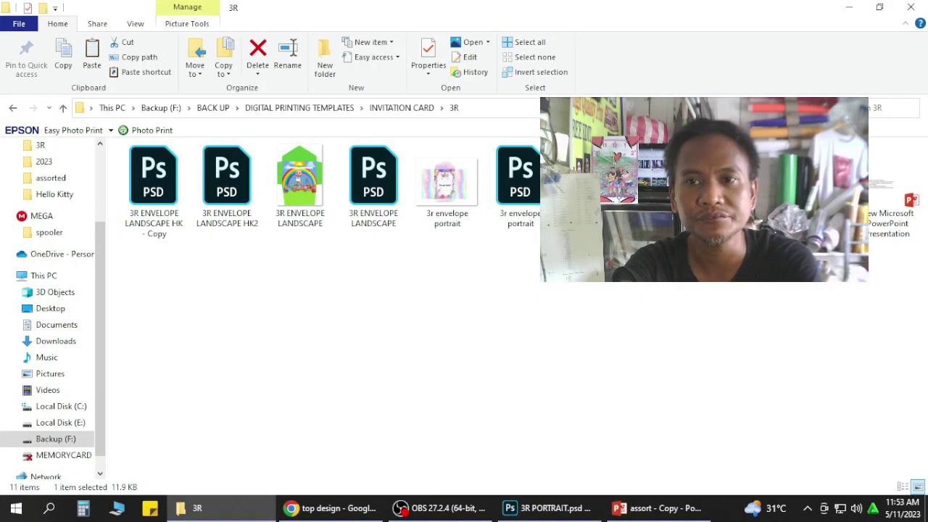
pyautogui.moveTo(448, 184); pyautogui.dragTo(308, 252)
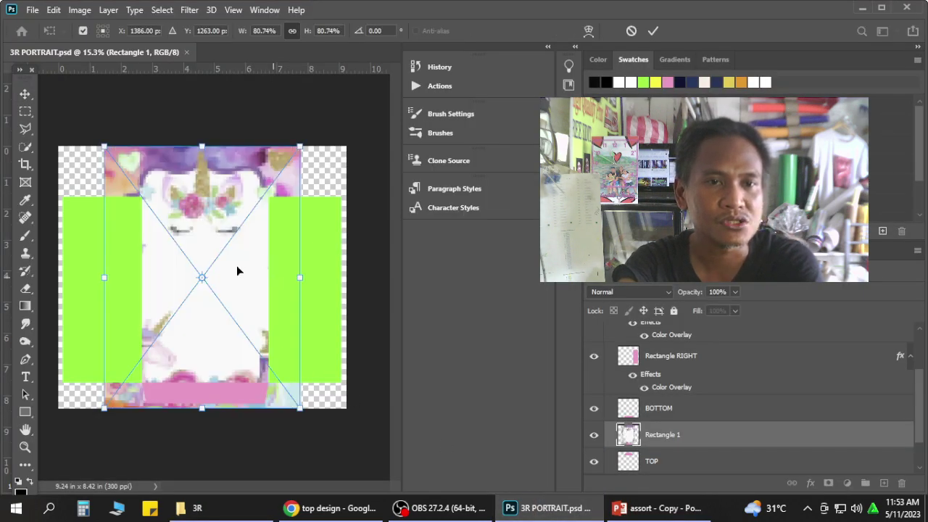
pyautogui.moveTo(113, 154); pyautogui.dragTo(147, 201)
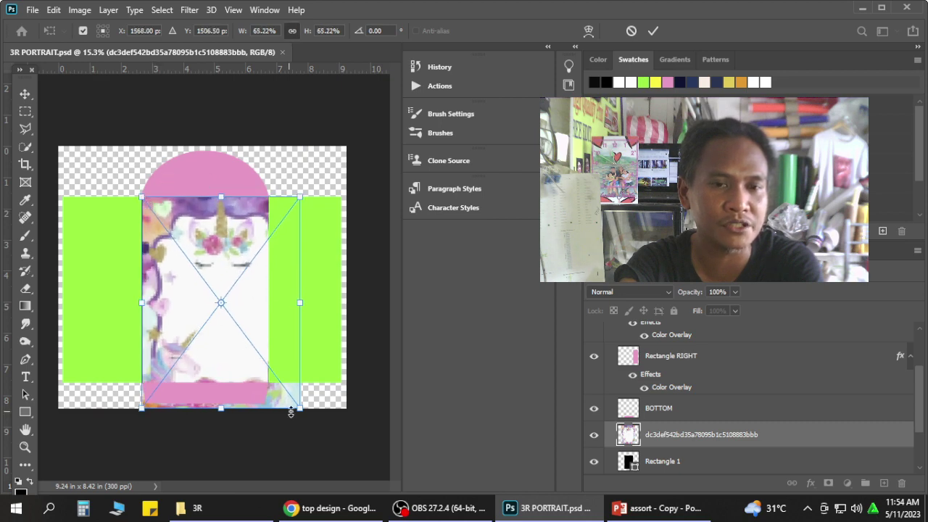
pyautogui.moveTo(299, 408); pyautogui.dragTo(269, 386)
pyautogui.press('Return')
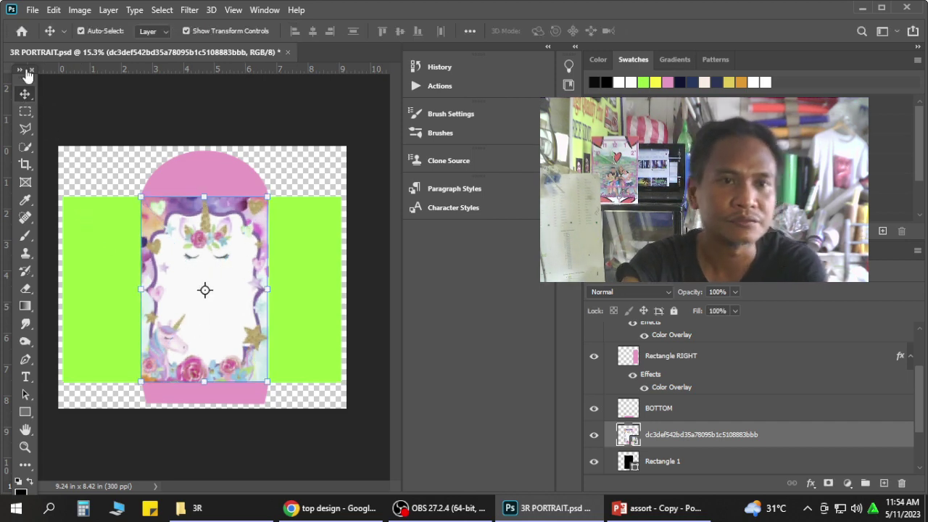
pyautogui.click(122, 100)
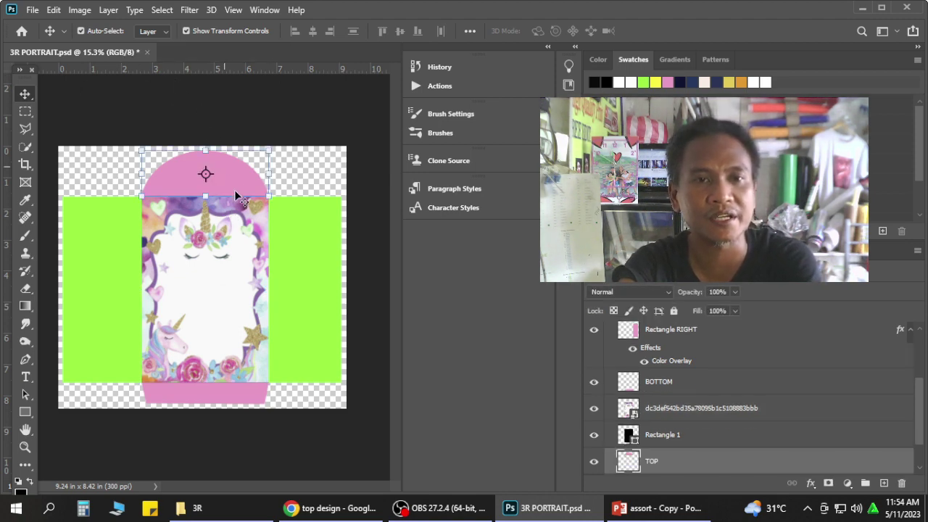
pyautogui.click(253, 241)
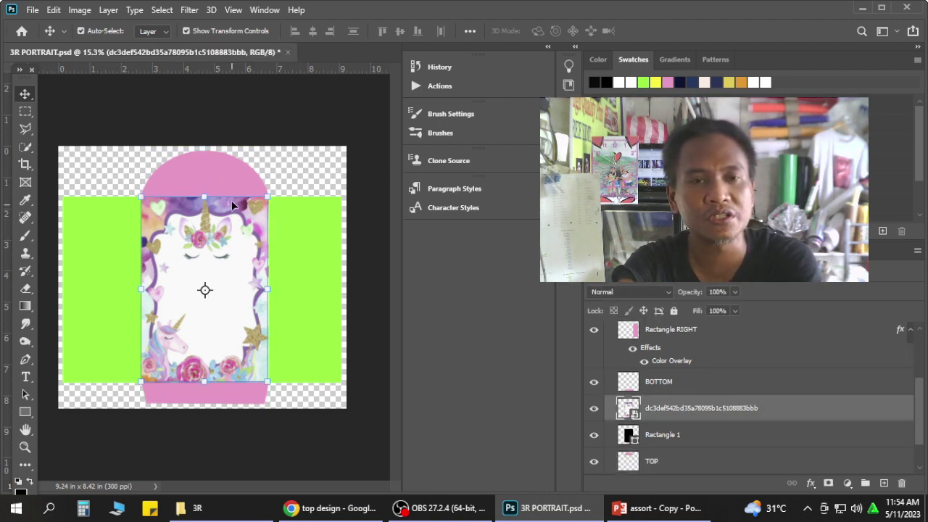
pyautogui.click(229, 176)
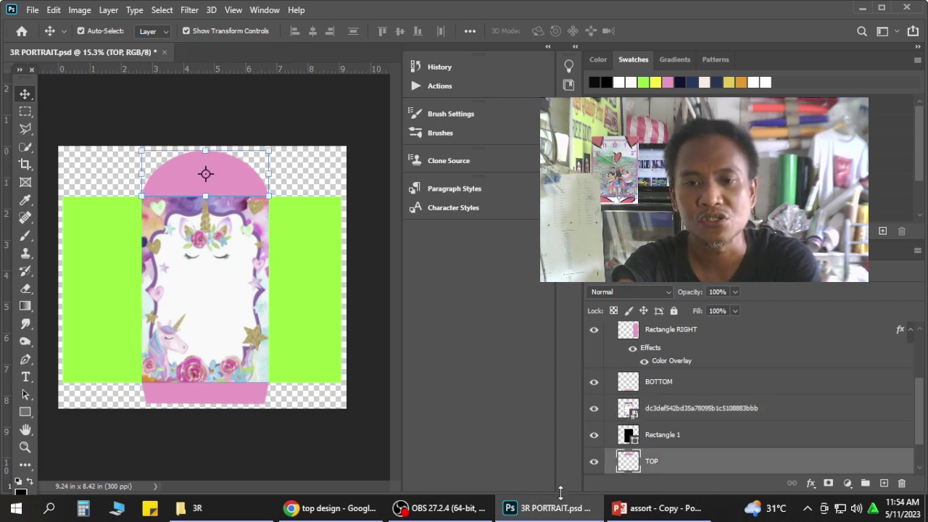
pyautogui.click(192, 508)
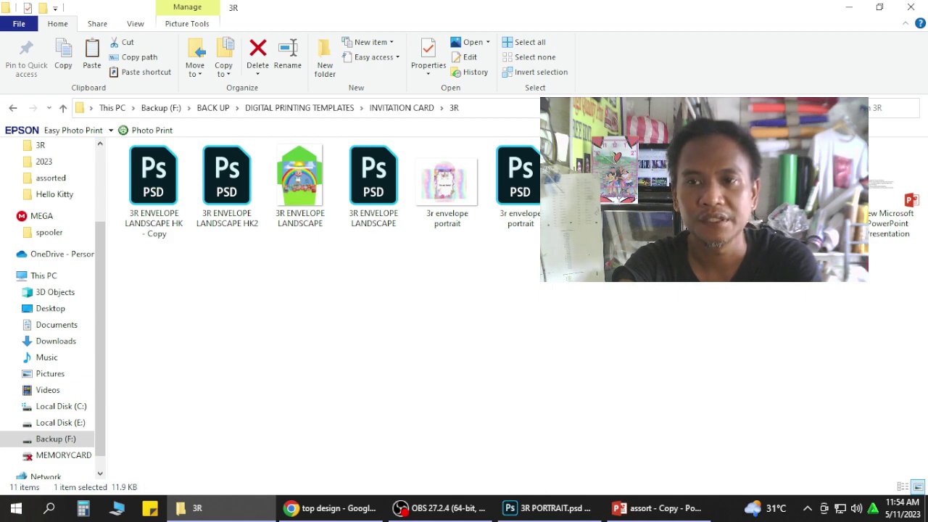
pyautogui.click(545, 511)
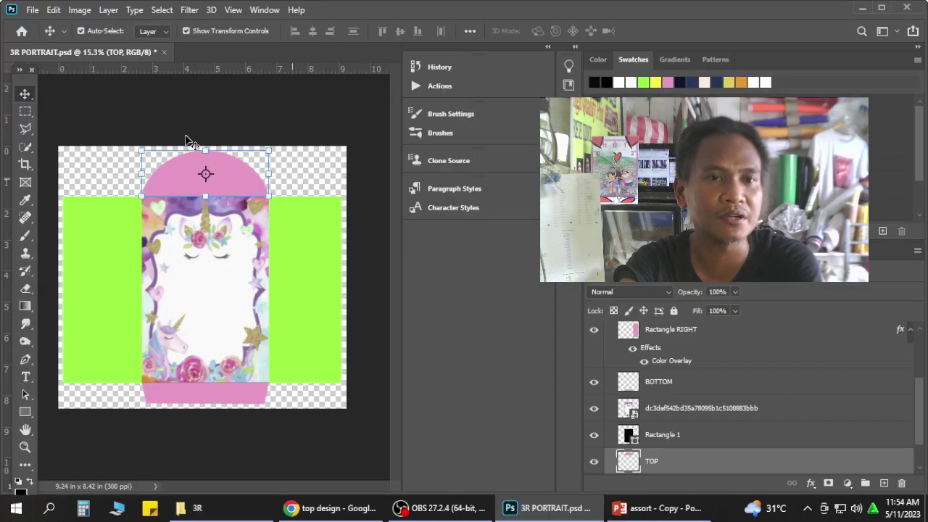
pyautogui.click(54, 108)
pyautogui.click(670, 392)
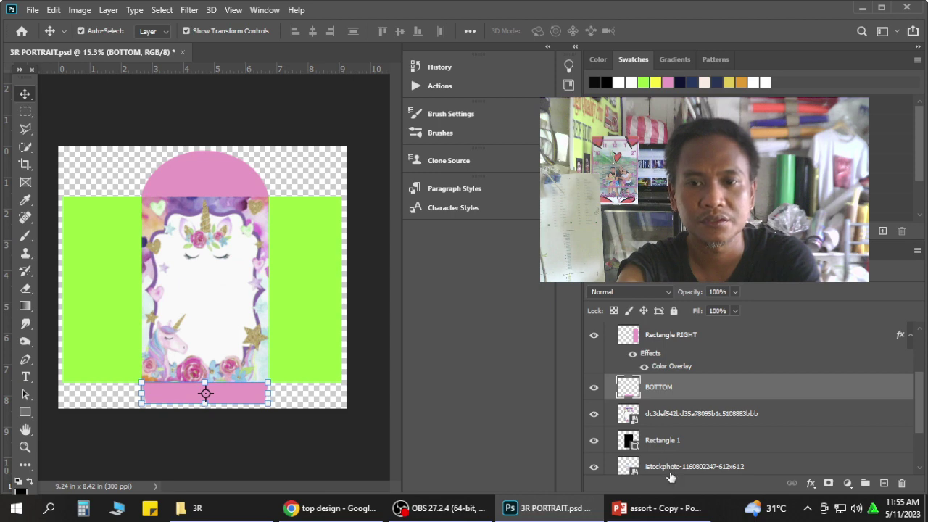
pyautogui.click(669, 464)
pyautogui.scroll(-2, 669, 461)
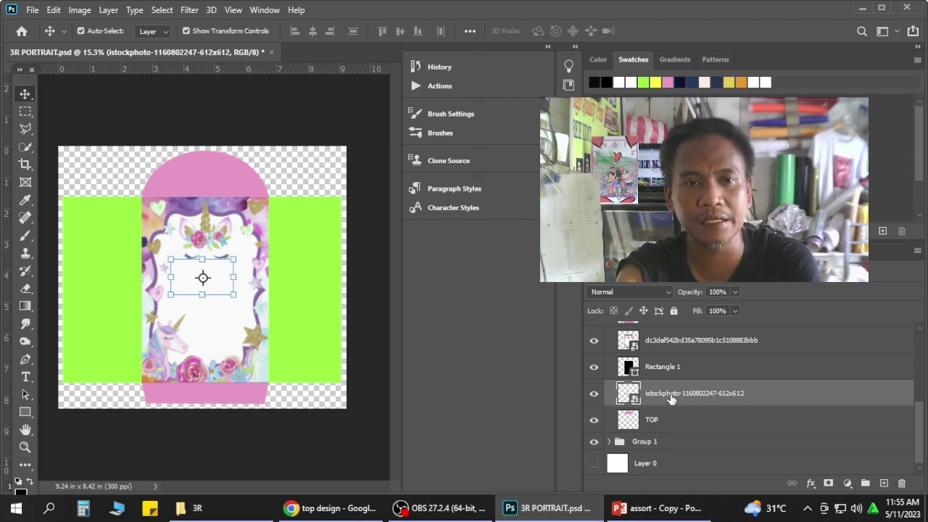
pyautogui.moveTo(670, 399); pyautogui.dragTo(673, 330)
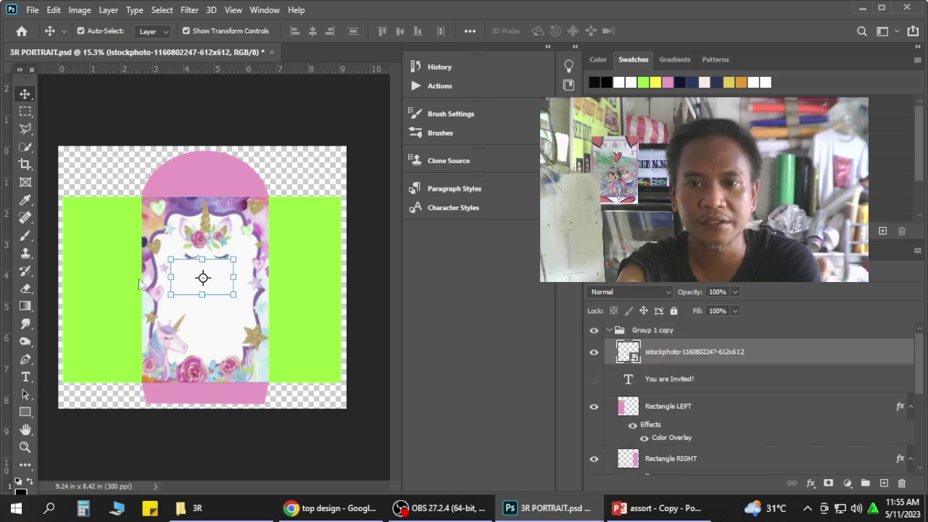
# Move the pastel istockphoto image over the top flap and enlarge it to about 227% by 164% so it covers the flap.
pyautogui.moveTo(209, 287); pyautogui.dragTo(168, 166)
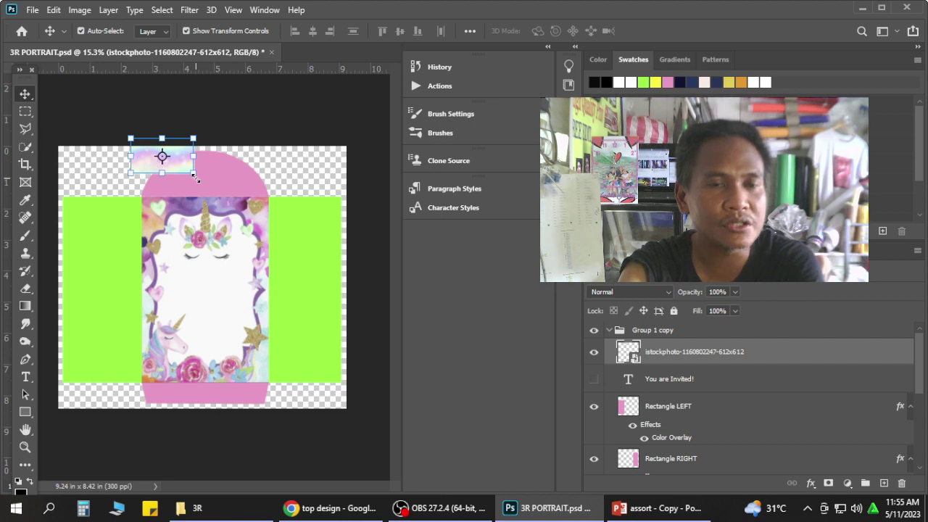
pyautogui.hotkey('ctrl', 't')
pyautogui.moveTo(195, 176); pyautogui.dragTo(280, 202)
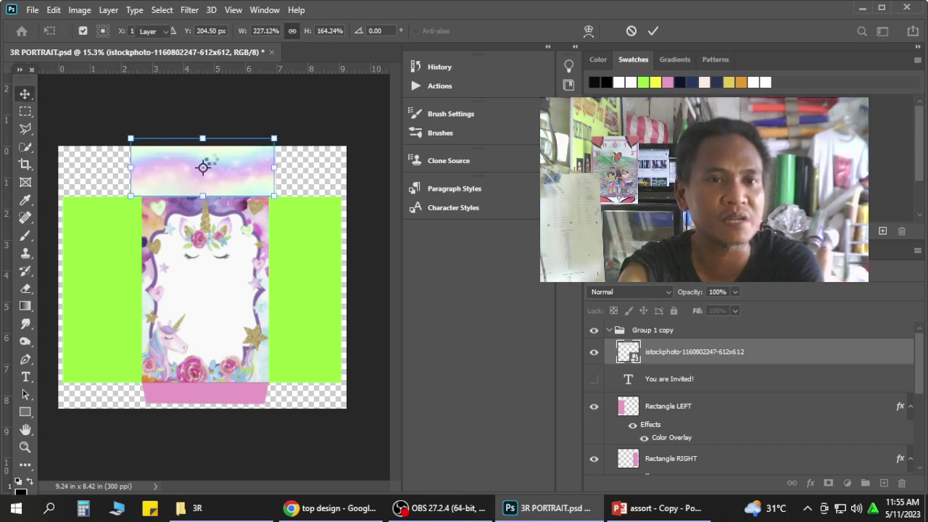
pyautogui.press('Return')
pyautogui.moveTo(246, 174)
pyautogui.mouseDown()
pyautogui.moveTo(247, 208)
pyautogui.moveTo(249, 188)
pyautogui.mouseUp()
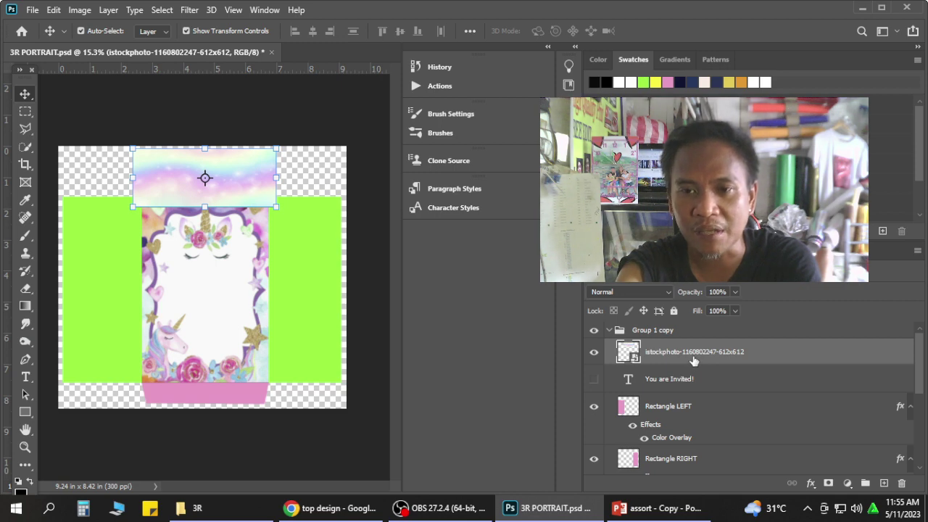
# Move the istockphoto layer directly above the TOP layer and clip it to the arched flap with a clipping mask.
pyautogui.moveTo(693, 360); pyautogui.dragTo(696, 412)
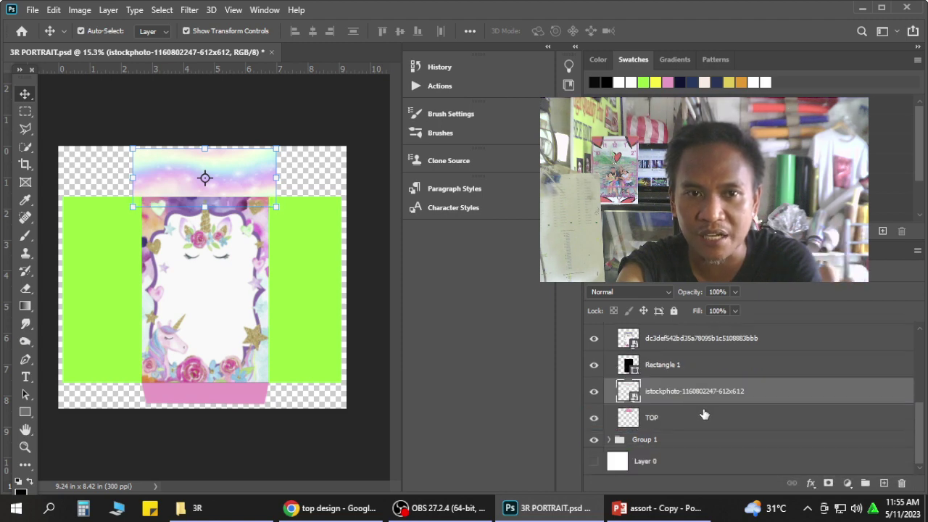
pyautogui.click(666, 420)
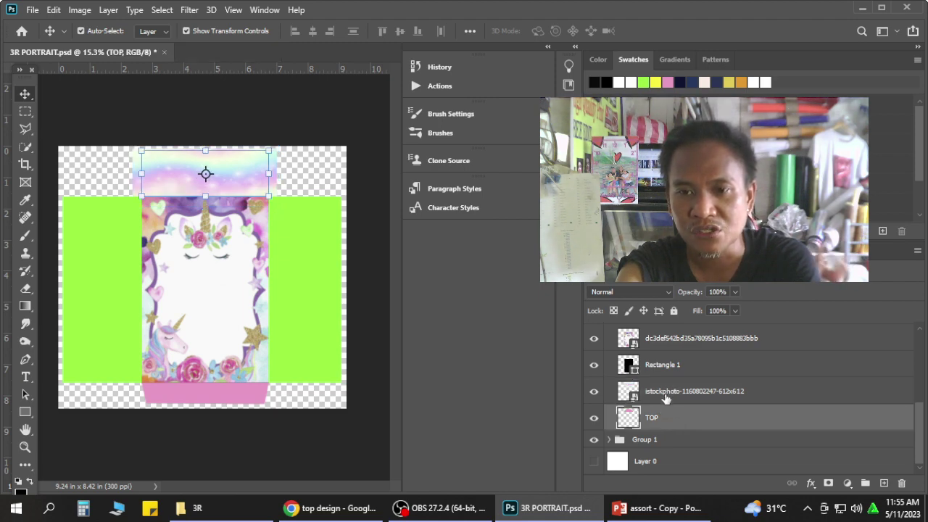
pyautogui.click(665, 395)
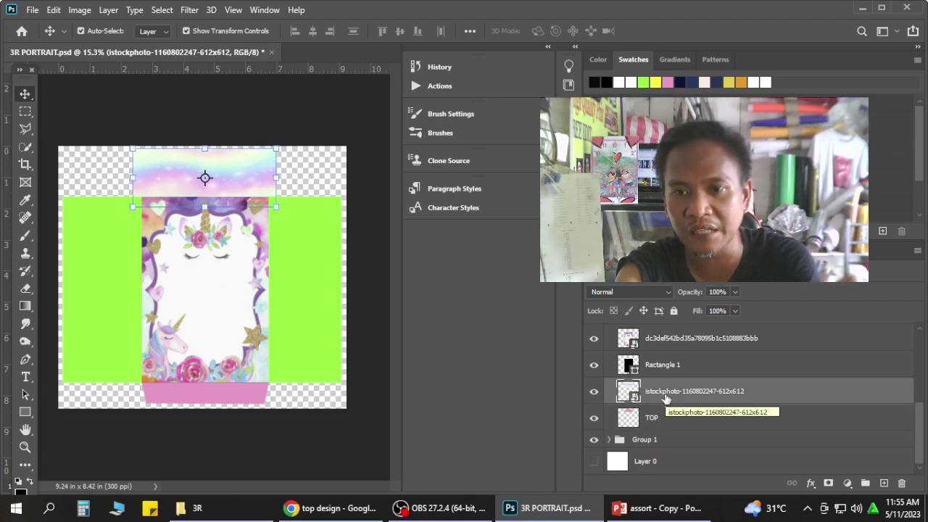
pyautogui.rightClick(667, 394)
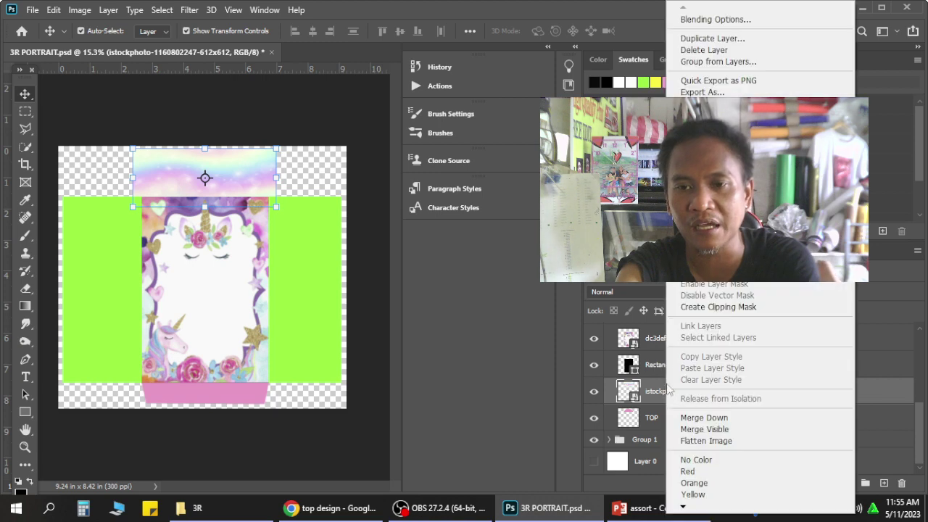
pyautogui.click(700, 307)
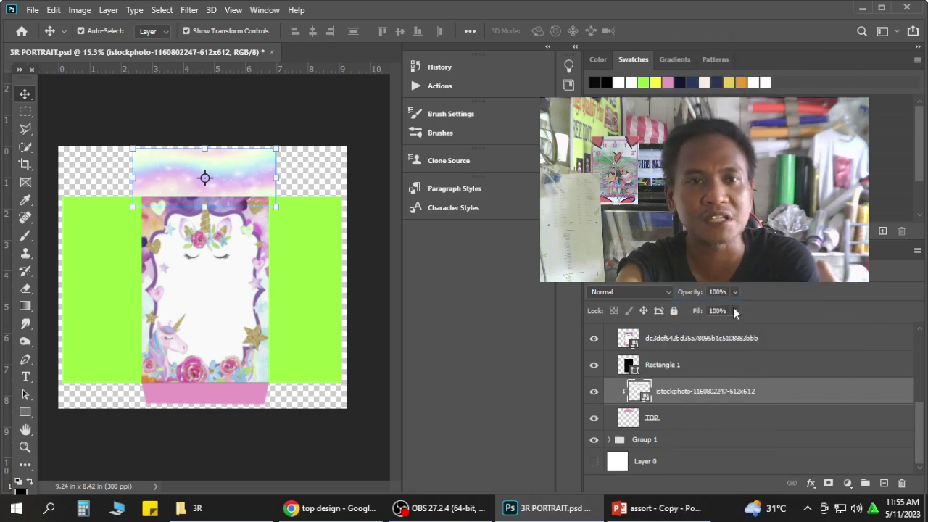
pyautogui.click(305, 110)
pyautogui.click(235, 171)
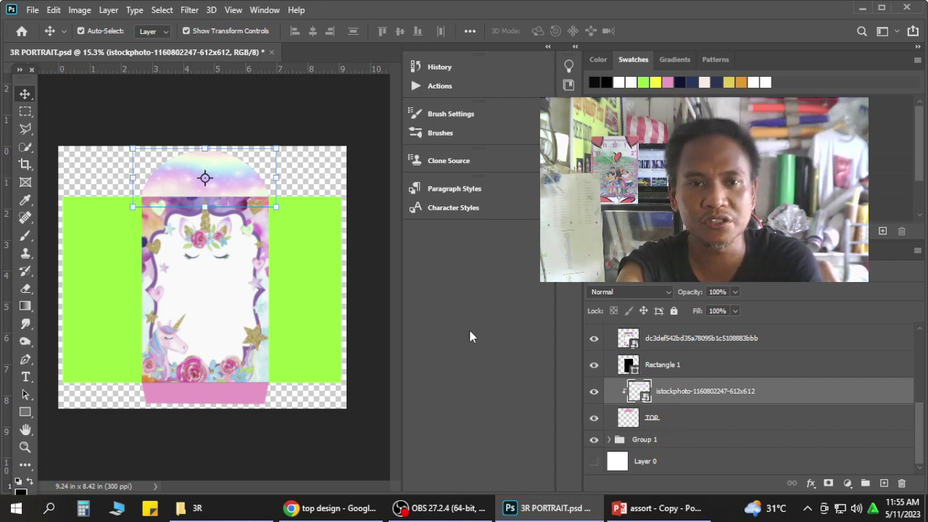
# Place the pastel istockphoto image from the 3R folder above the BOTTOM layer and fit it over the bottom flap.
pyautogui.click(192, 397)
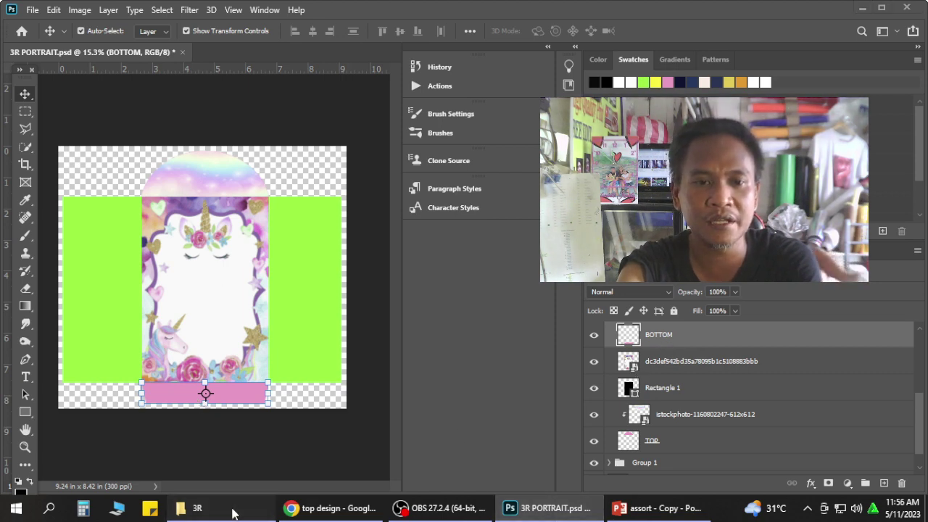
pyautogui.click(194, 508)
pyautogui.moveTo(594, 145); pyautogui.dragTo(290, 348)
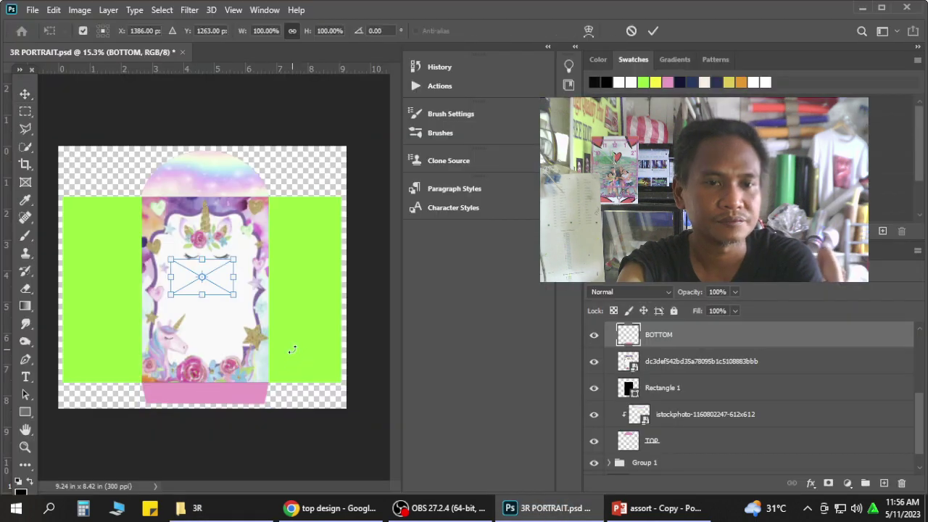
pyautogui.click(25, 93)
pyautogui.moveTo(215, 289); pyautogui.dragTo(265, 398)
pyautogui.press('Return')
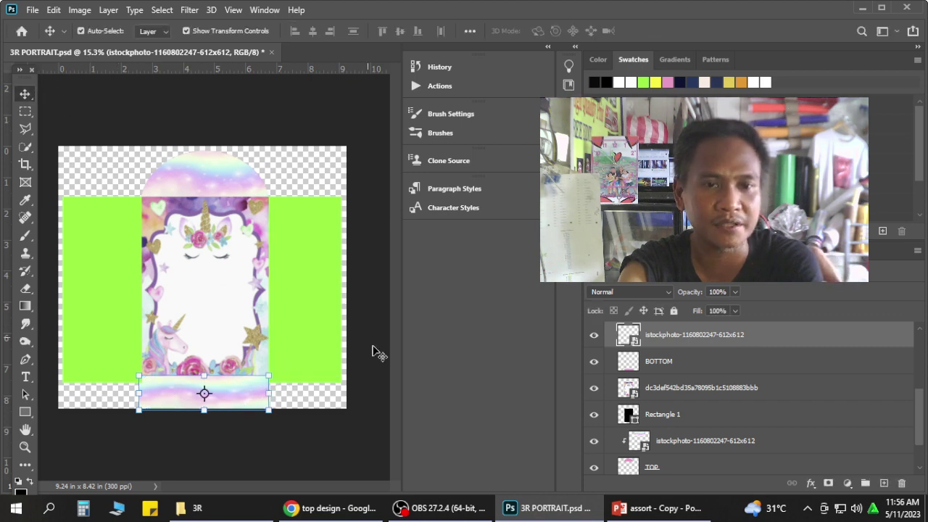
# Clip the new pastel istockphoto layer to the BOTTOM layer with a clipping mask.
pyautogui.click(682, 363)
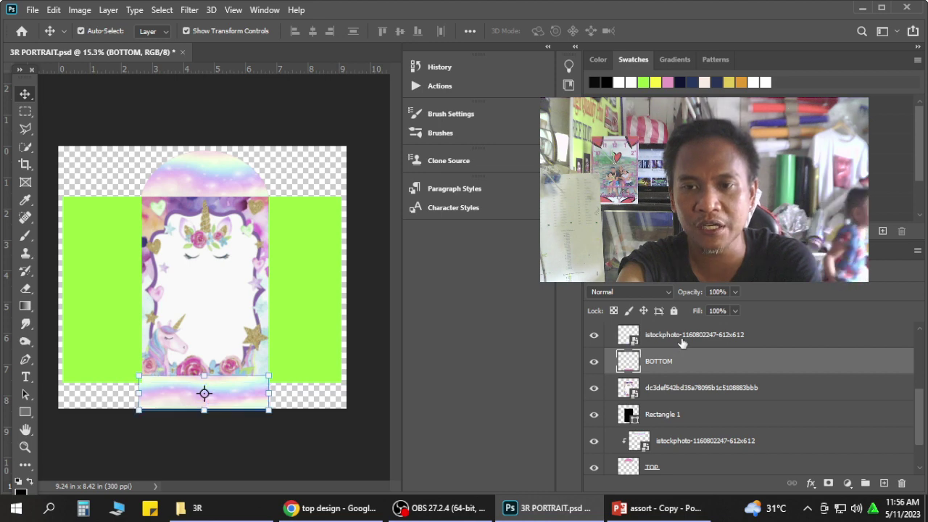
pyautogui.click(683, 342)
pyautogui.rightClick(682, 342)
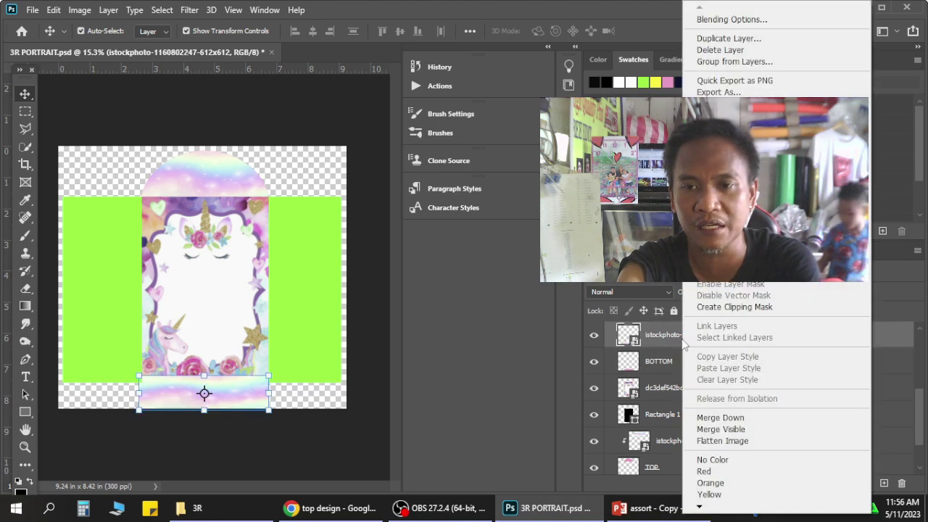
pyautogui.click(732, 306)
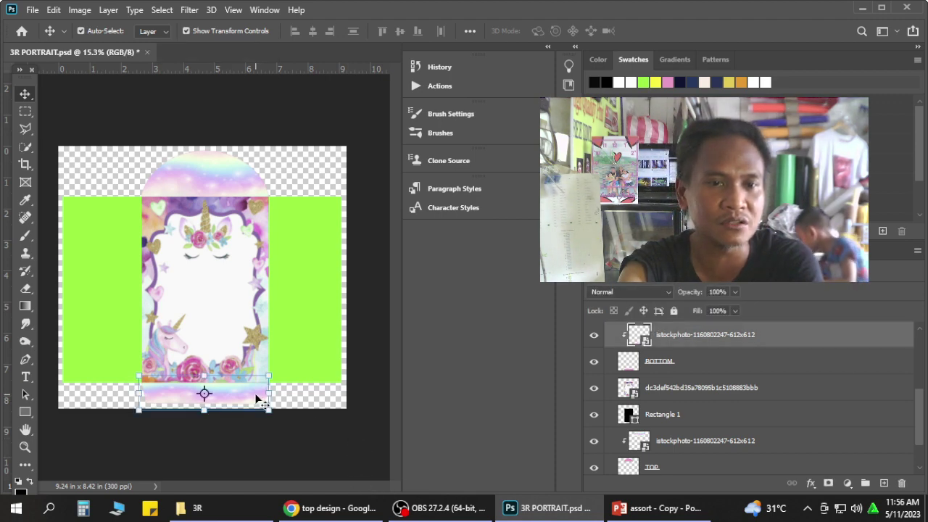
# Place the pastel istockphoto image from the 3R folder above the Rectangle RIGHT layer.
pyautogui.click(332, 322)
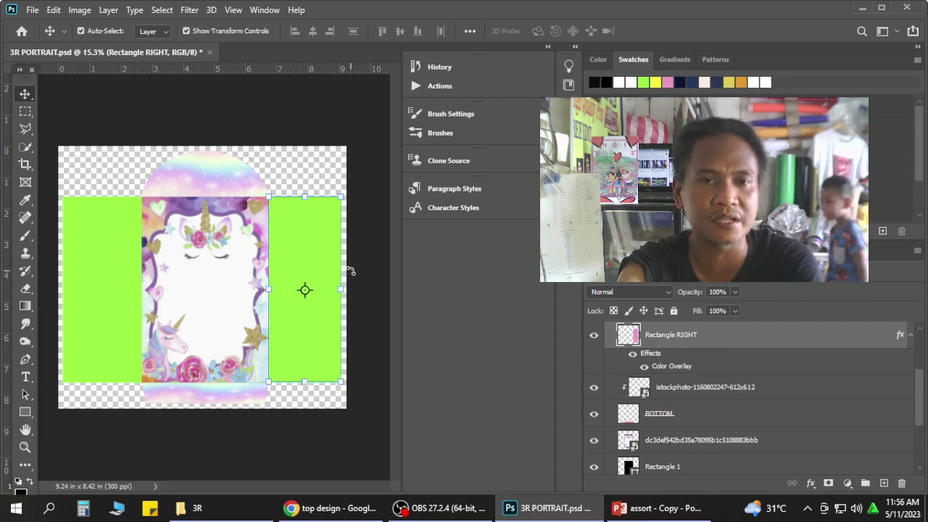
pyautogui.click(192, 507)
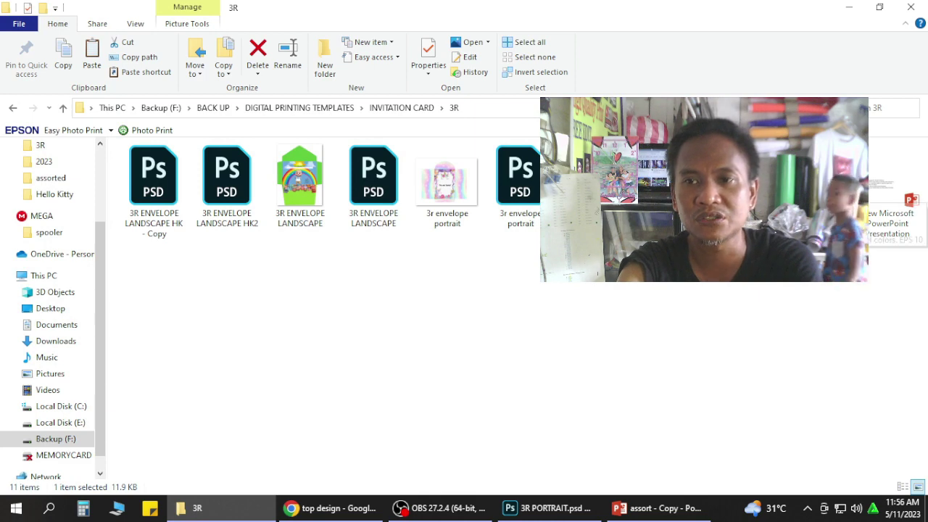
pyautogui.click(566, 507)
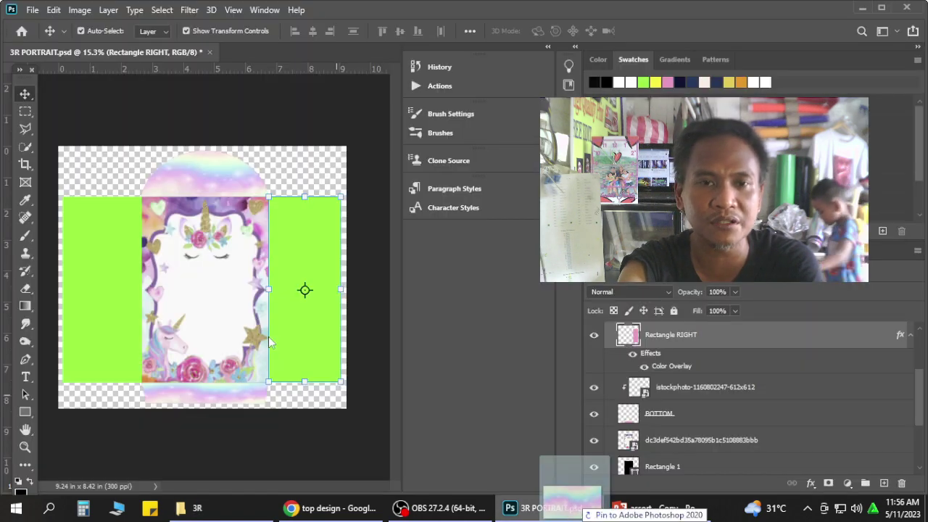
pyautogui.hotkey('ctrl', 'v')
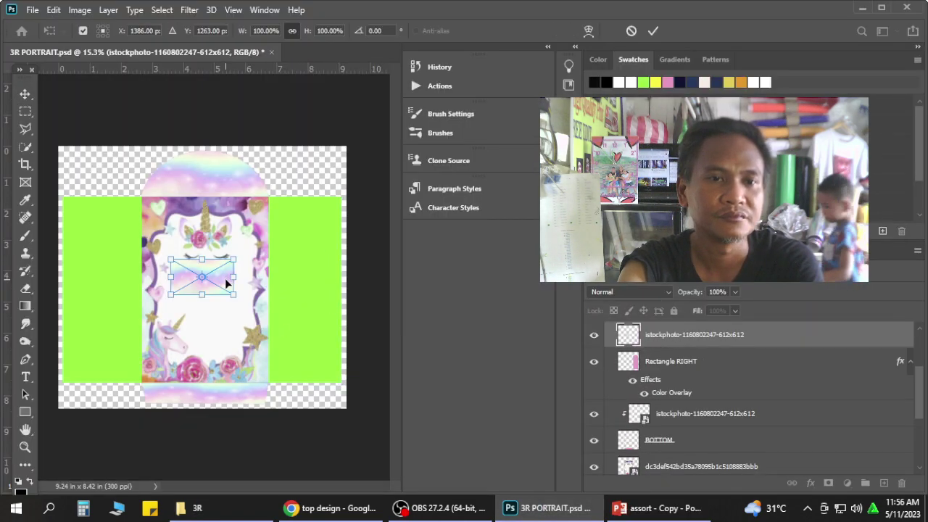
# Rotate the placed pastel image to -90° and enlarge it to about 309% by 254% so it covers the right flap.
pyautogui.moveTo(229, 277); pyautogui.dragTo(334, 266)
pyautogui.moveTo(364, 230); pyautogui.dragTo(261, 194)
pyautogui.click(24, 95)
pyautogui.moveTo(315, 265); pyautogui.dragTo(358, 393)
pyautogui.hotkey('ctrl', 't')
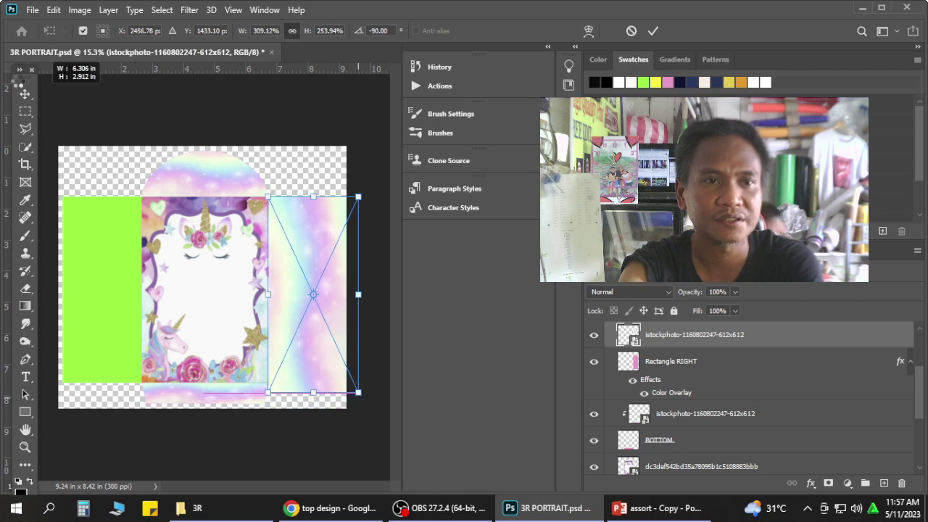
pyautogui.click(25, 92)
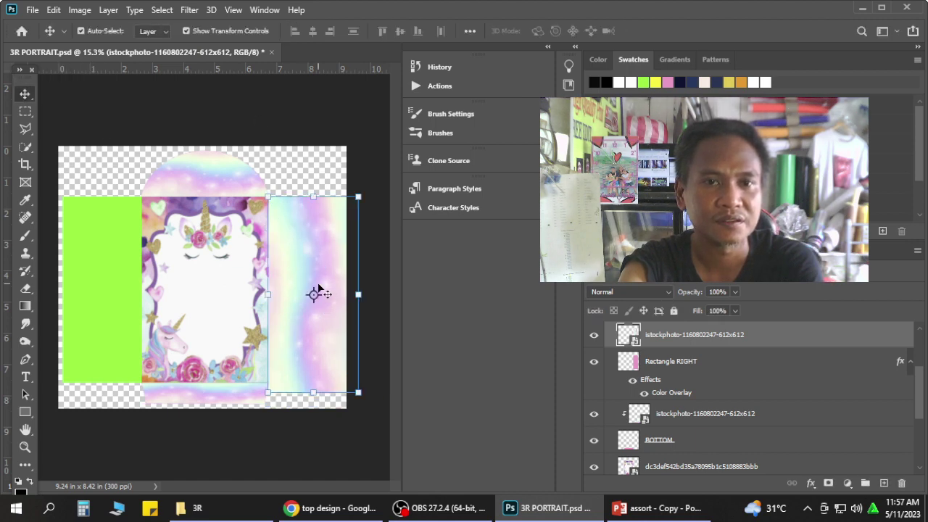
pyautogui.moveTo(319, 293); pyautogui.dragTo(316, 287)
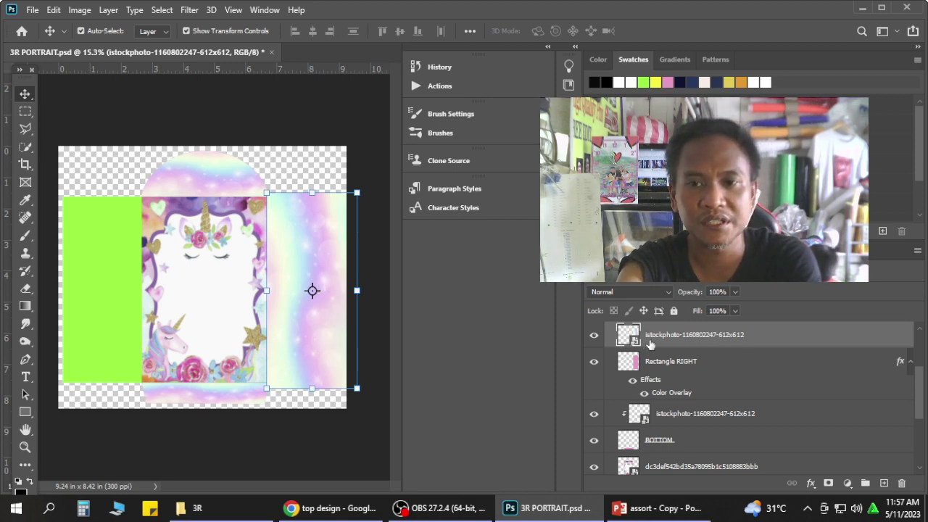
# Convert the Rectangle RIGHT layer to a smart object and clip the pastel istockphoto layer to it with a clipping mask.
pyautogui.click(687, 366)
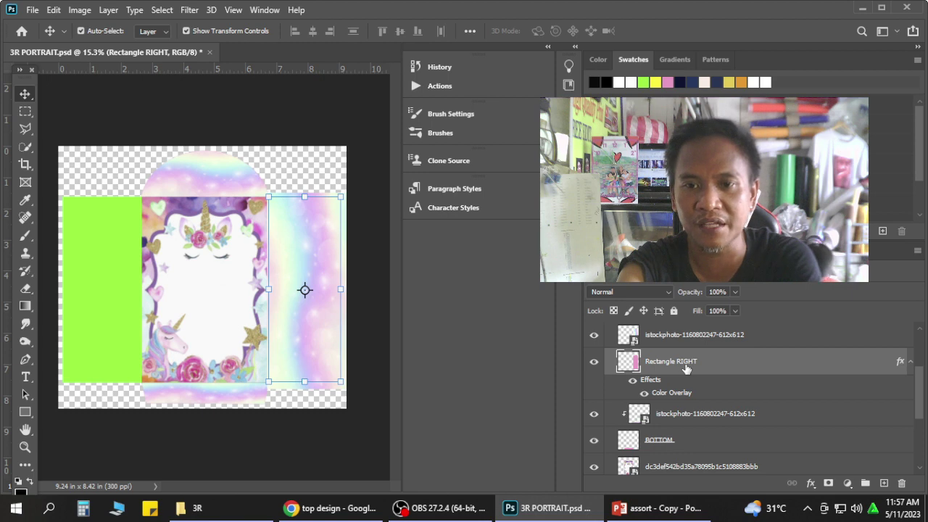
pyautogui.click(680, 343)
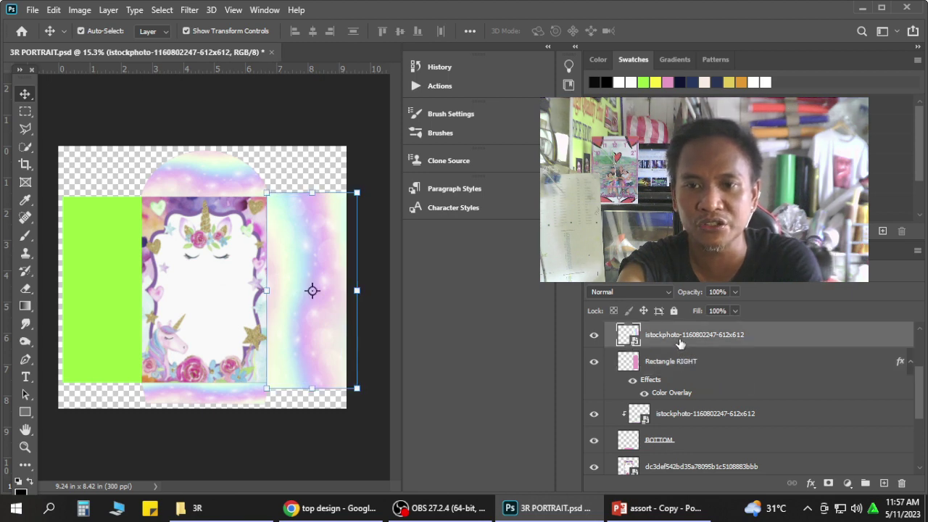
pyautogui.rightClick(679, 339)
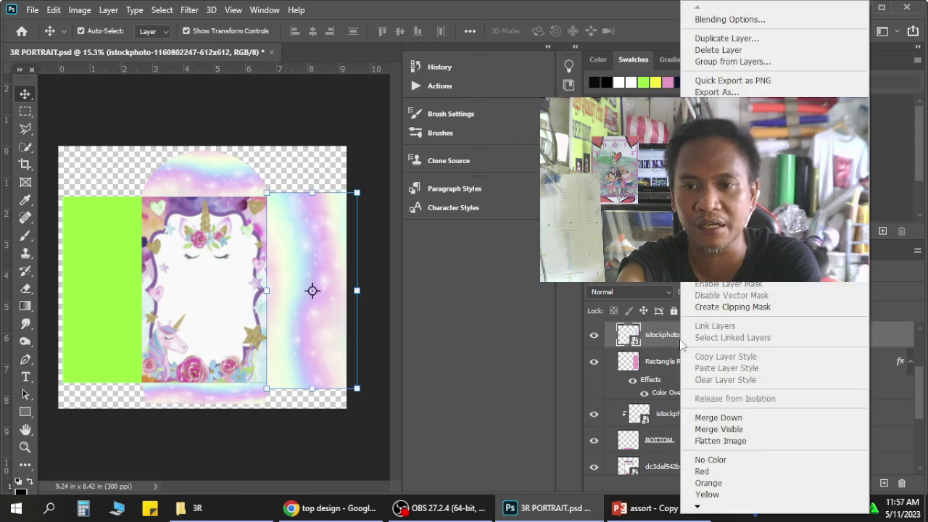
pyautogui.click(722, 308)
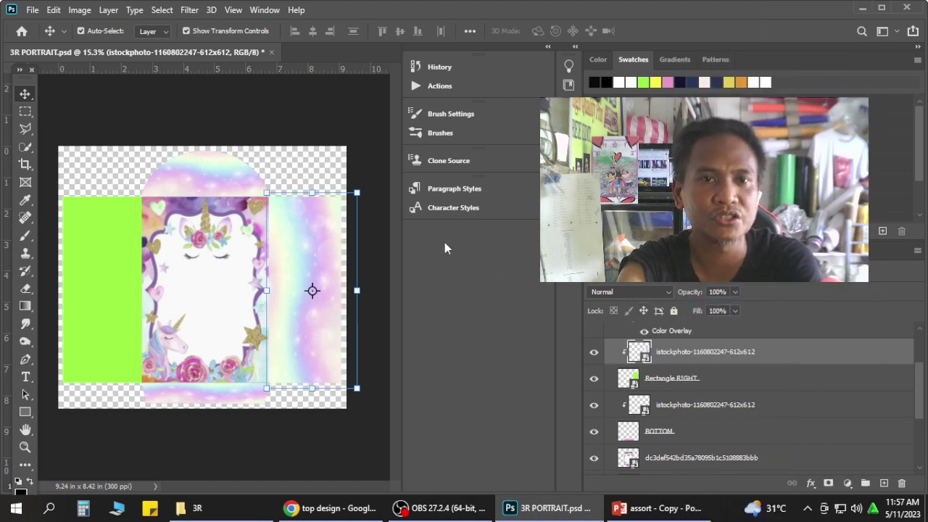
# Nudge the clipped pastel image slightly upward within the right flap and deselect it.
pyautogui.click(363, 109)
pyautogui.click(332, 247)
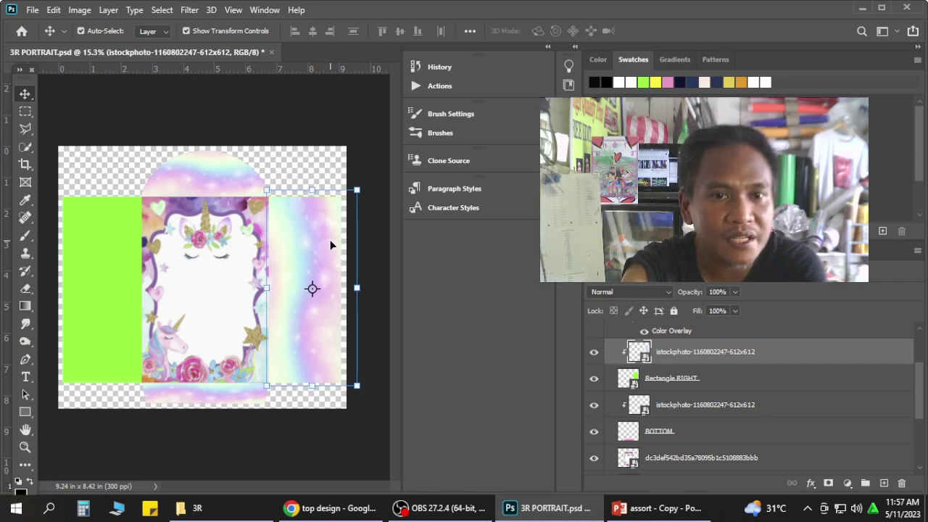
pyautogui.click(354, 455)
pyautogui.scroll(1, 313, 270)
pyautogui.scroll(-2, 313, 269)
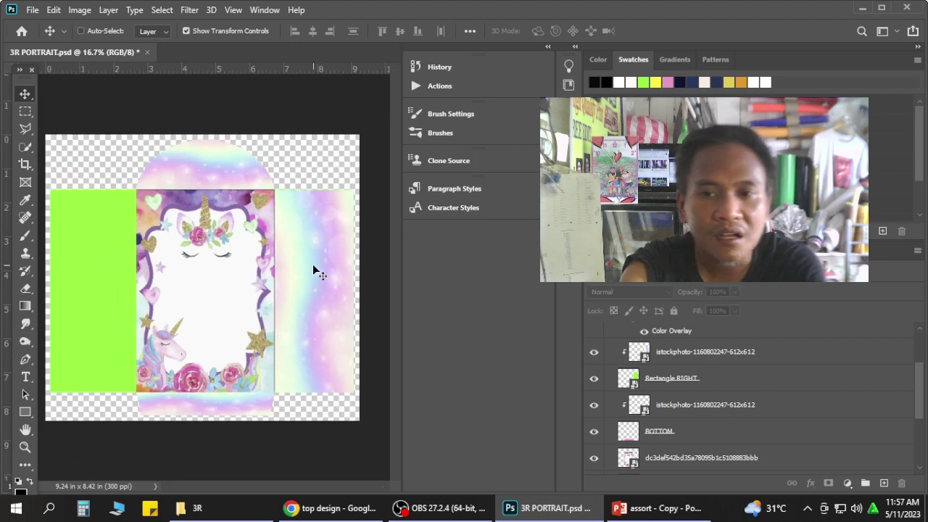
pyautogui.click(674, 379)
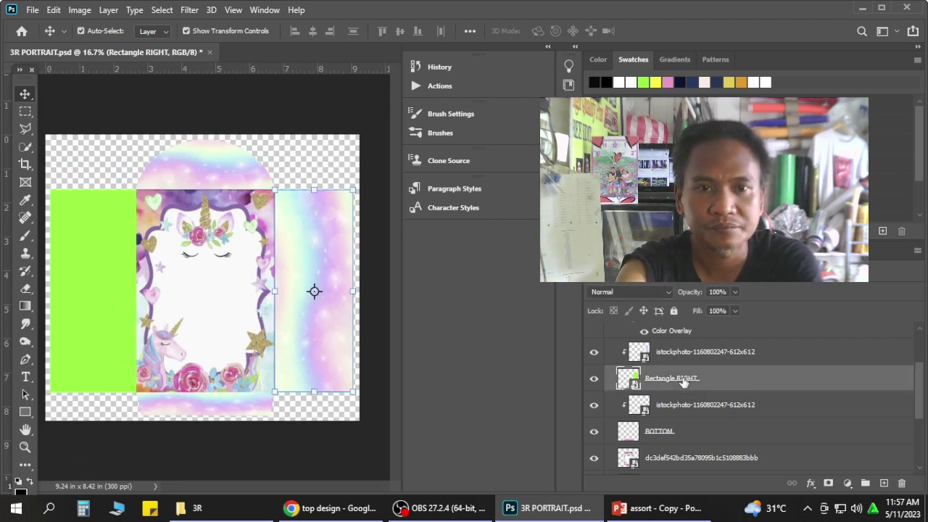
pyautogui.click(331, 346)
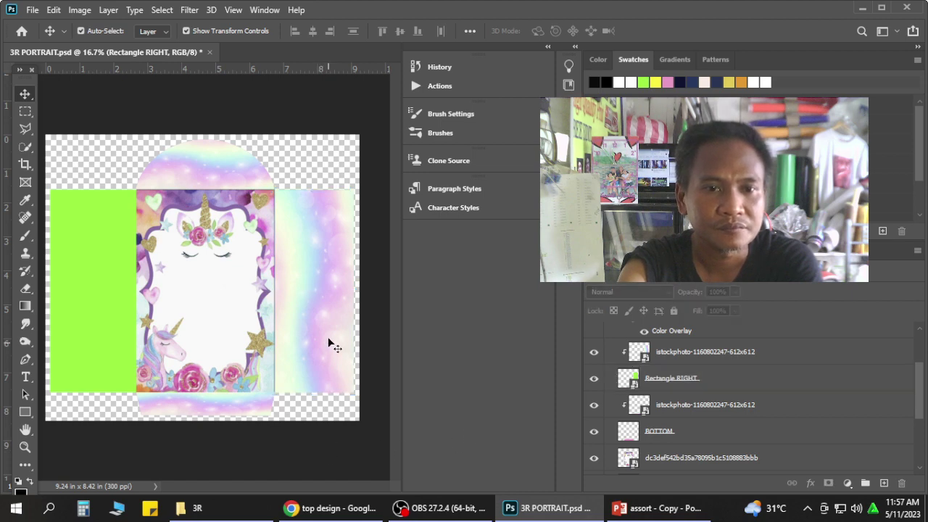
pyautogui.press('ctrl')
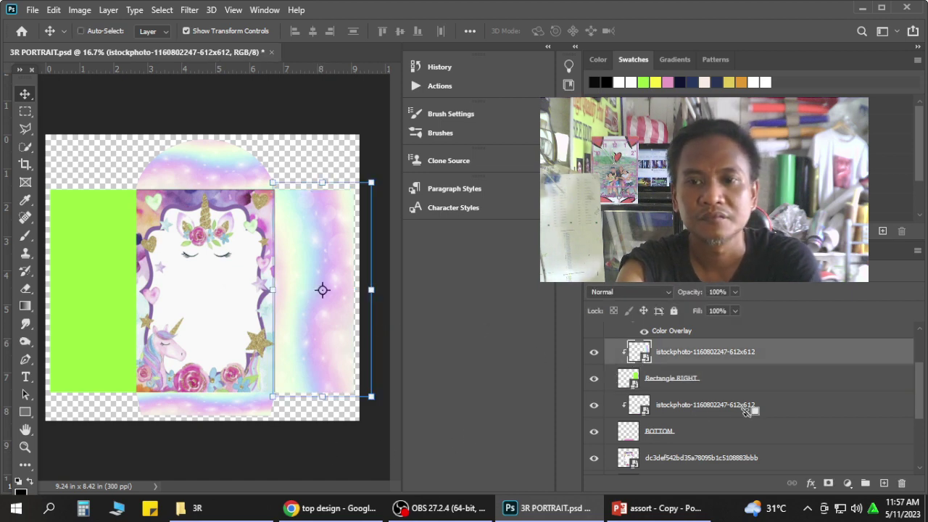
pyautogui.scroll(-1, 697, 398)
pyautogui.keyDown('ctrl'); pyautogui.click(352, 445); pyautogui.keyUp('ctrl')
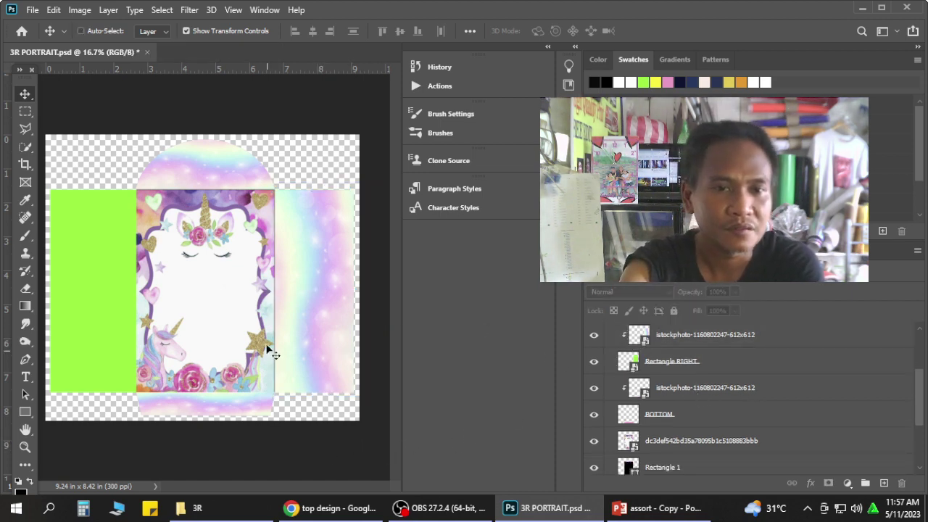
pyautogui.scroll(2, 290, 352)
pyautogui.scroll(-3, 290, 352)
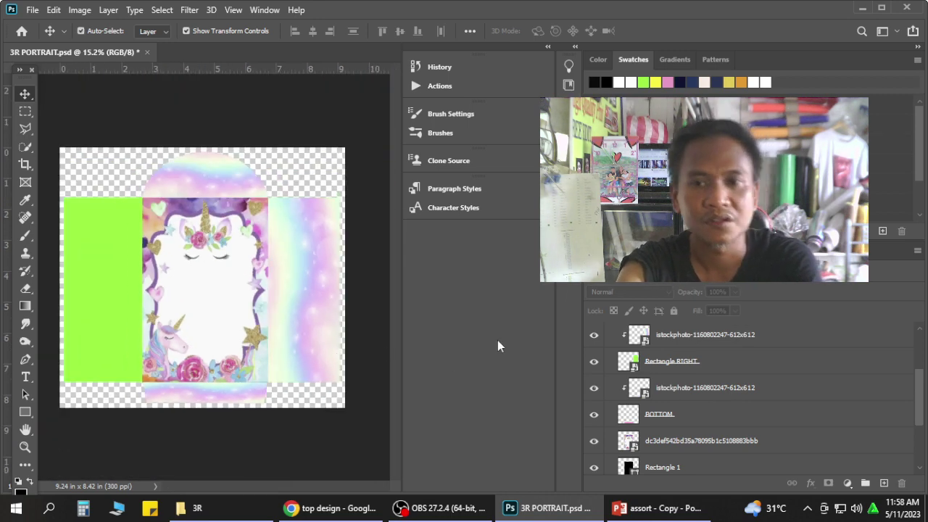
# Convert the Rectangle LEFT layer to a smart object and place the pastel istockphoto image from the 3R folder above it.
pyautogui.click(120, 274)
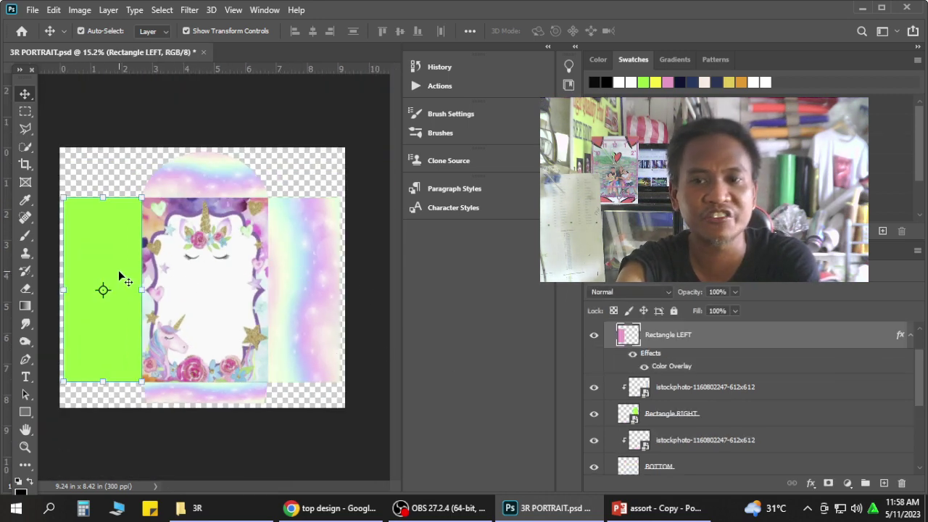
pyautogui.click(190, 508)
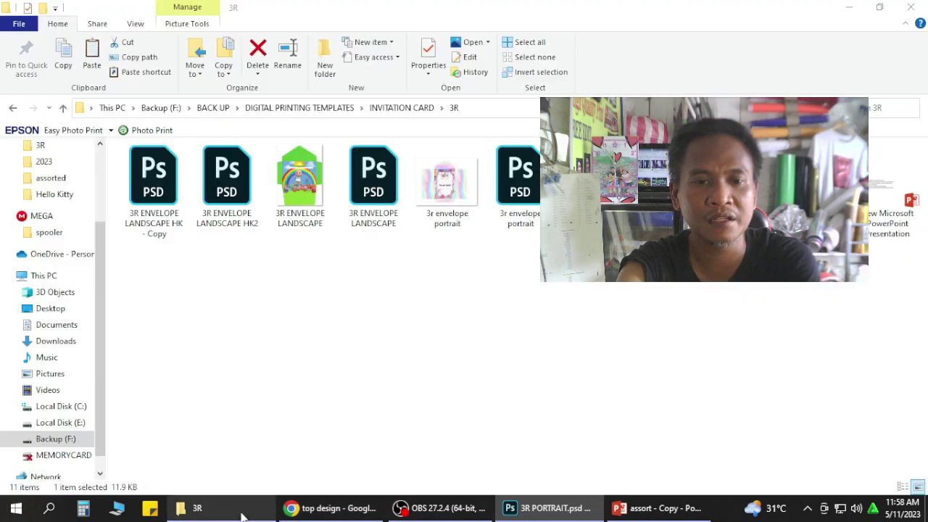
pyautogui.moveTo(863, 214); pyautogui.dragTo(211, 231)
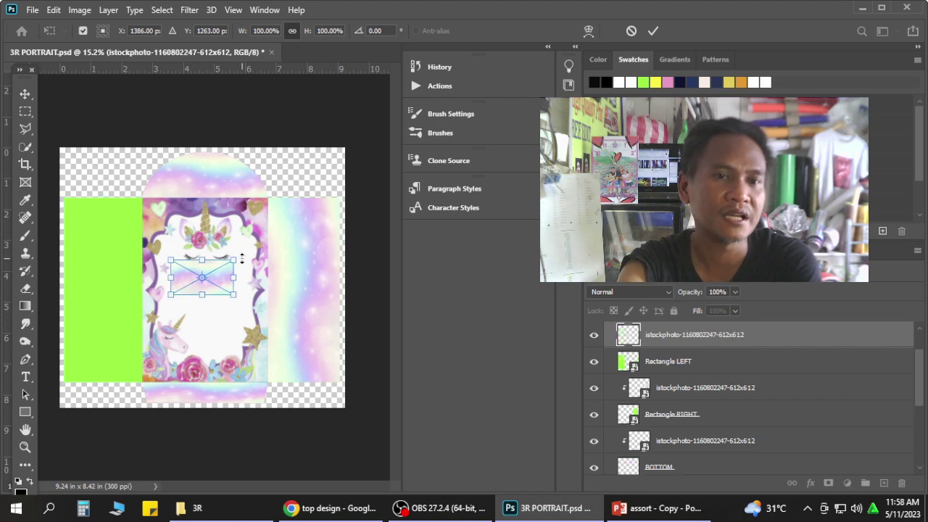
# Rotate the new pastel image to -90° and enlarge it to about 319% by 257% so it covers the left flap.
pyautogui.moveTo(245, 257); pyautogui.dragTo(159, 175)
pyautogui.press('Return')
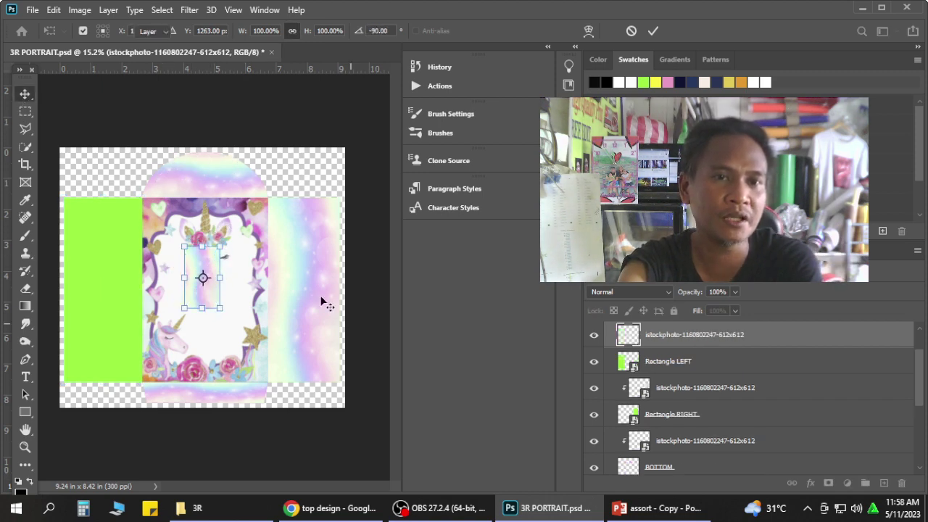
pyautogui.click(311, 290)
pyautogui.moveTo(196, 288); pyautogui.dragTo(151, 406)
pyautogui.hotkey('ctrl', 't')
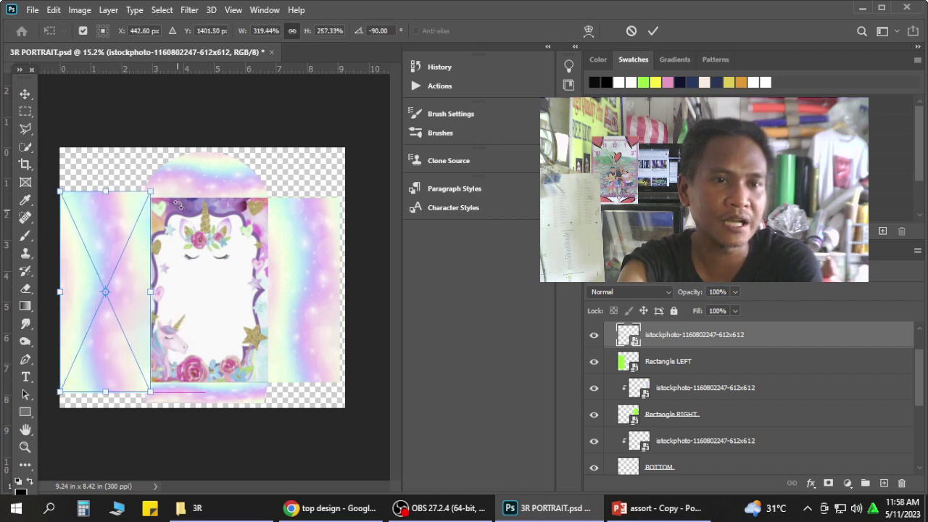
pyautogui.click(24, 94)
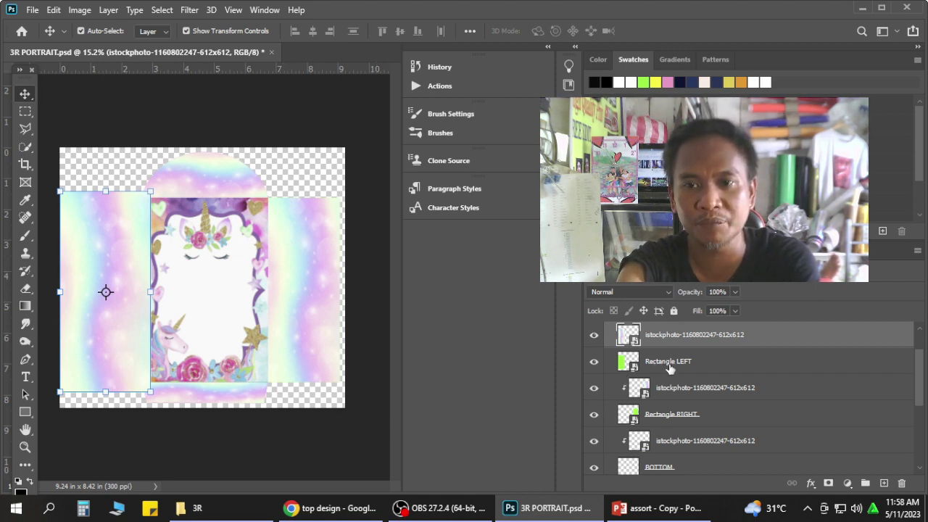
# Clip the new pastel istockphoto layer to the Rectangle LEFT layer with a clipping mask.
pyautogui.click(668, 362)
pyautogui.click(671, 340)
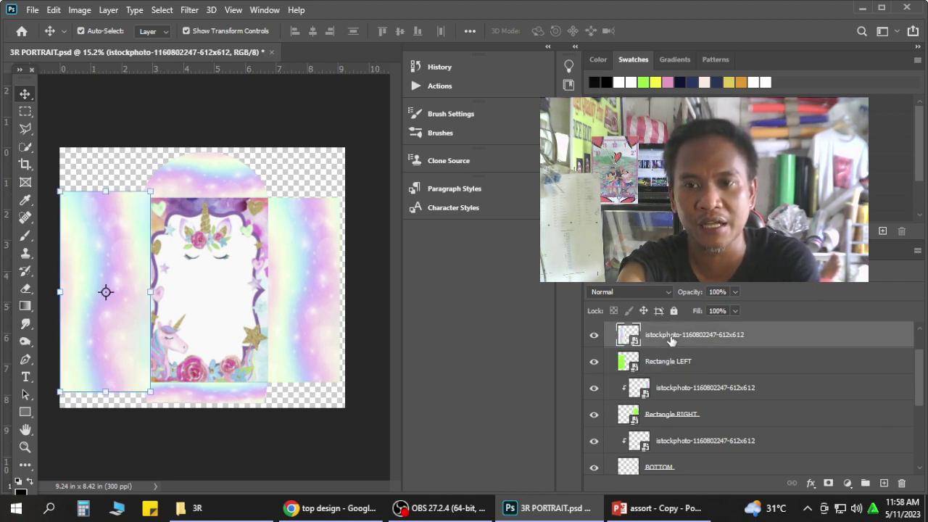
pyautogui.rightClick(670, 337)
pyautogui.click(697, 312)
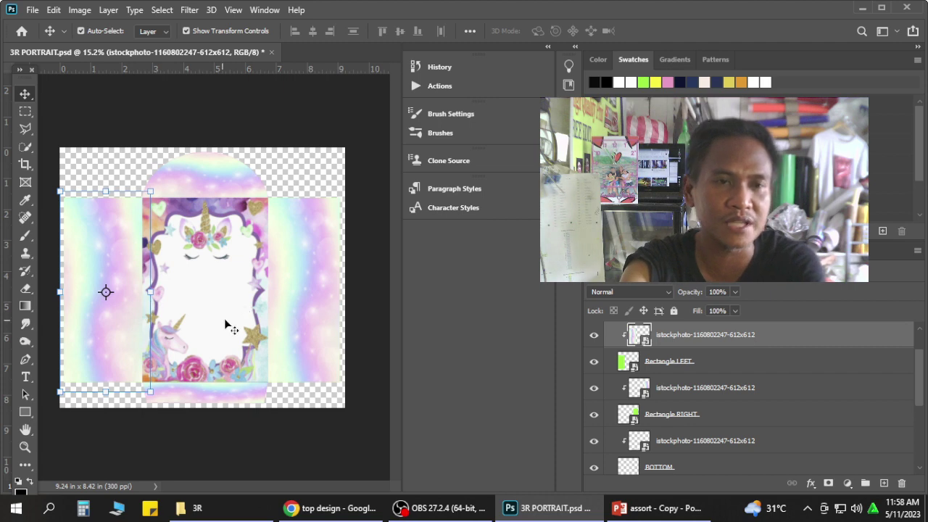
pyautogui.scroll(3, 194, 325)
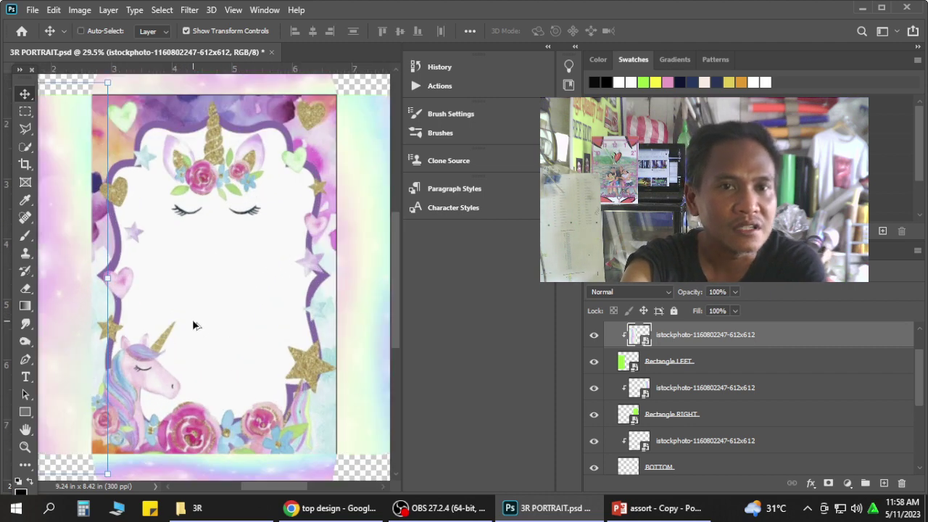
pyautogui.scroll(-4, 193, 326)
pyautogui.scroll(4, 194, 325)
pyautogui.scroll(-3, 194, 325)
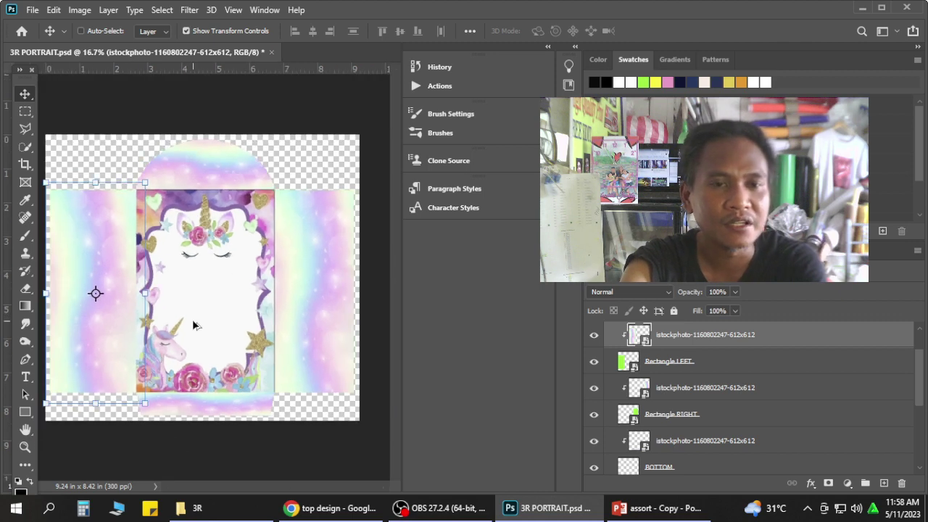
pyautogui.scroll(-1, 193, 325)
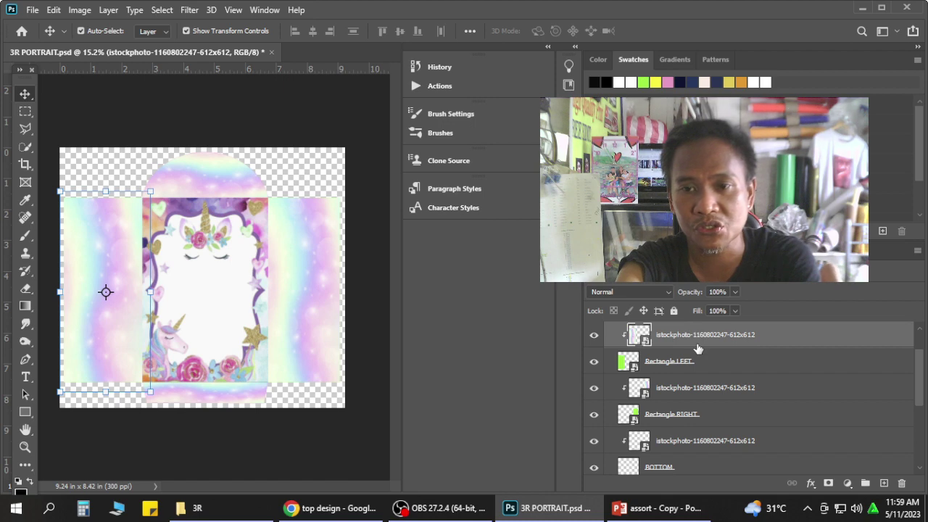
# Make the "You are Invited!" text layer visible on the unicorn front panel and select the text.
pyautogui.scroll(3, 671, 435)
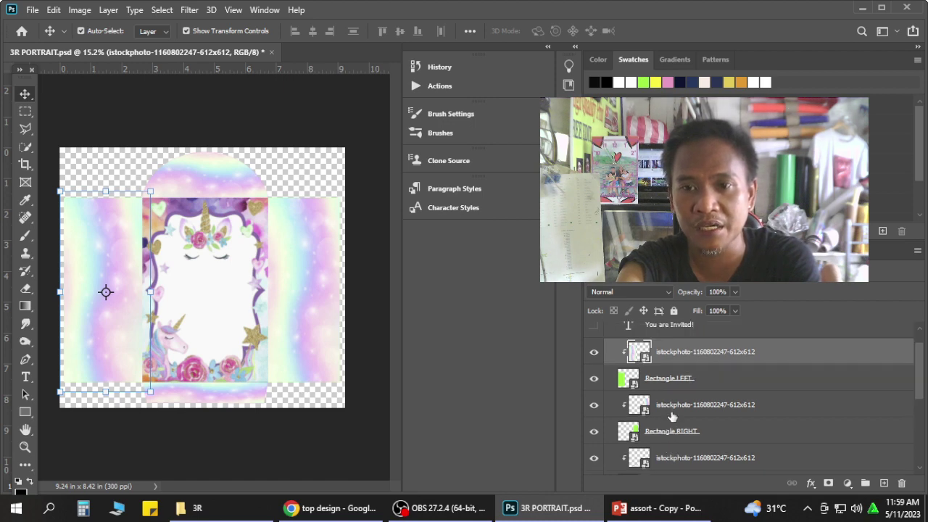
pyautogui.click(595, 352)
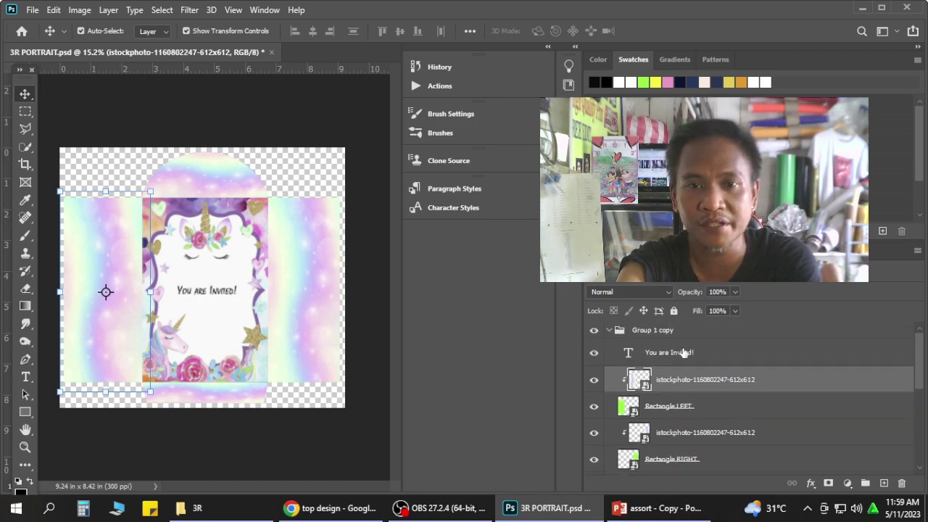
pyautogui.click(216, 298)
pyautogui.hotkey('ctrl', 't')
pyautogui.press('Return')
pyautogui.scroll(2, 237, 319)
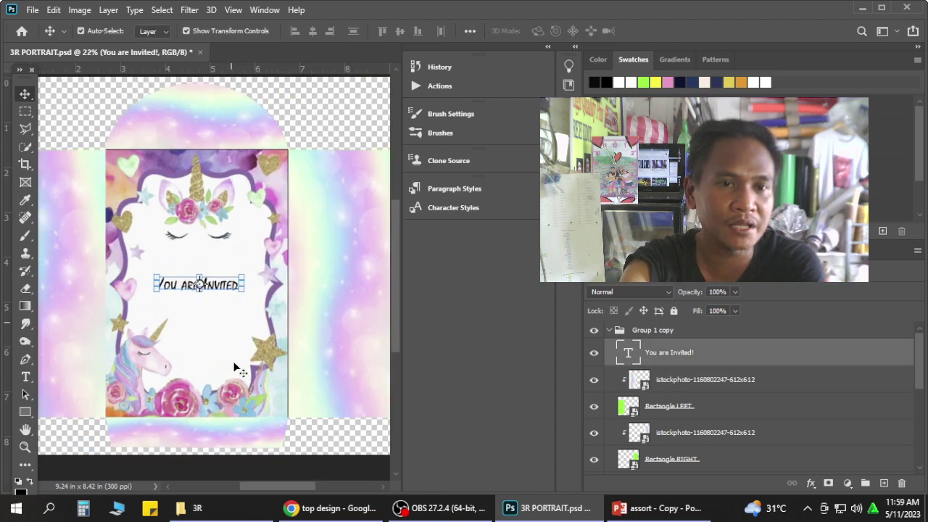
pyautogui.scroll(-1, 223, 457)
pyautogui.click(226, 456)
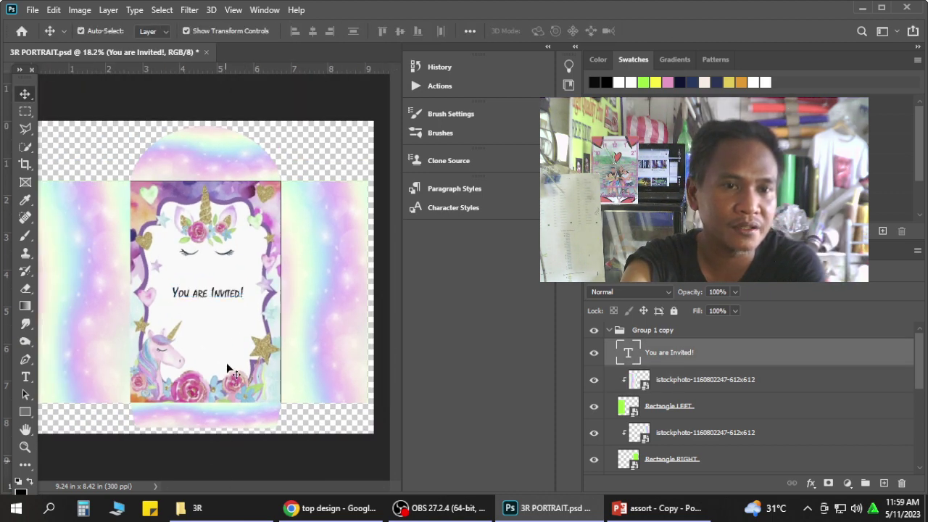
# Draw a horizontal line about 743 px long with a 1 px weight just above the "You are Invited!" text.
pyautogui.click(221, 301)
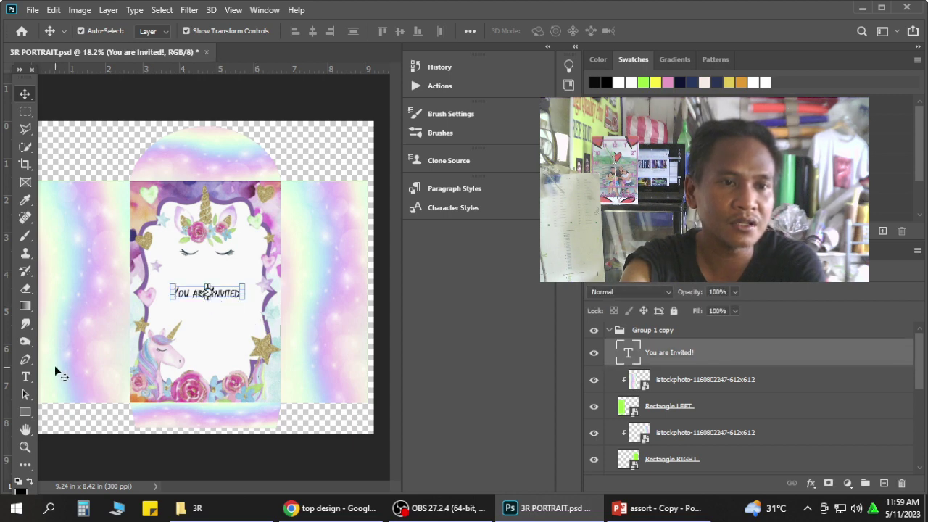
pyautogui.click(29, 413)
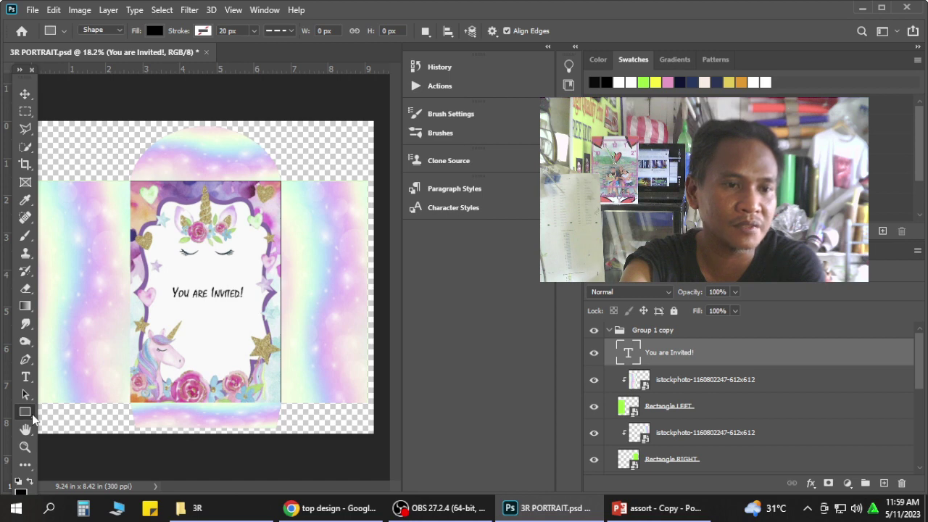
pyautogui.rightClick(32, 413)
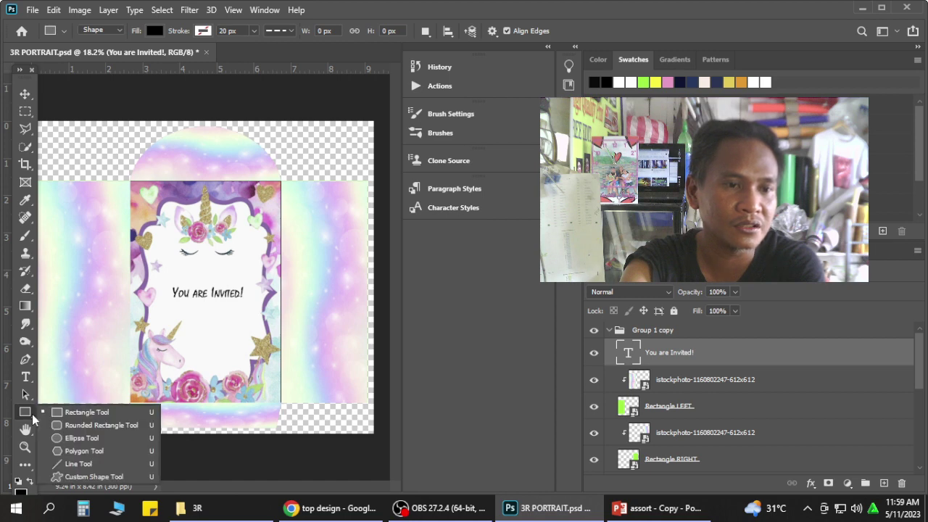
pyautogui.click(76, 463)
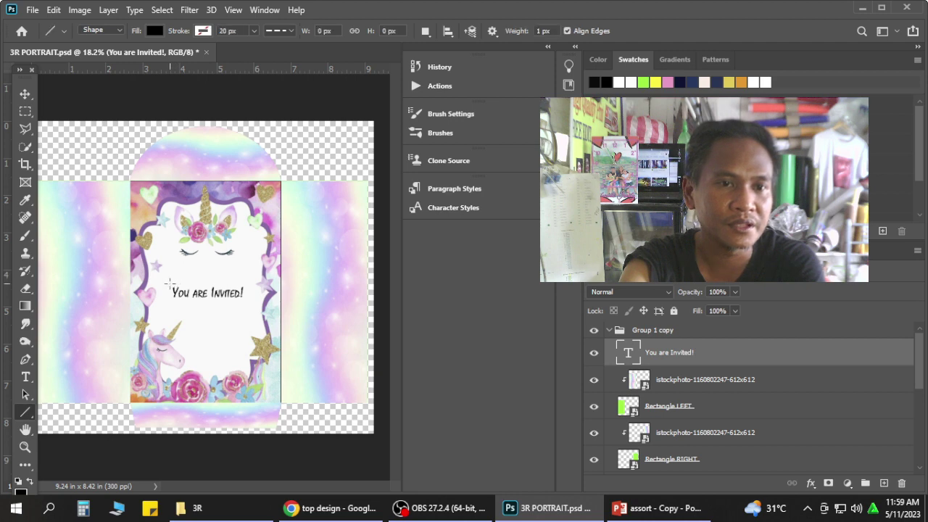
pyautogui.moveTo(163, 282); pyautogui.dragTo(255, 281)
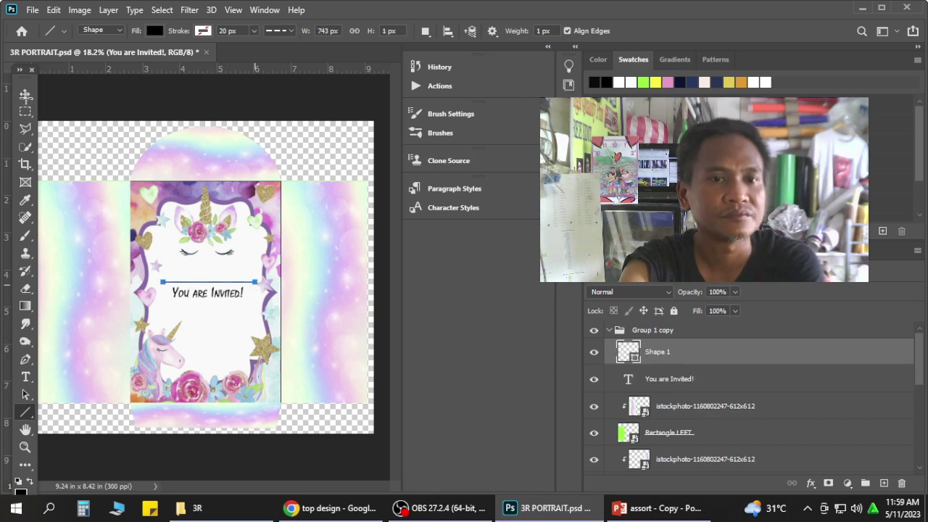
# Add a black Stroke layer style to the line above the invitation text.
pyautogui.press('v')
pyautogui.click(218, 292)
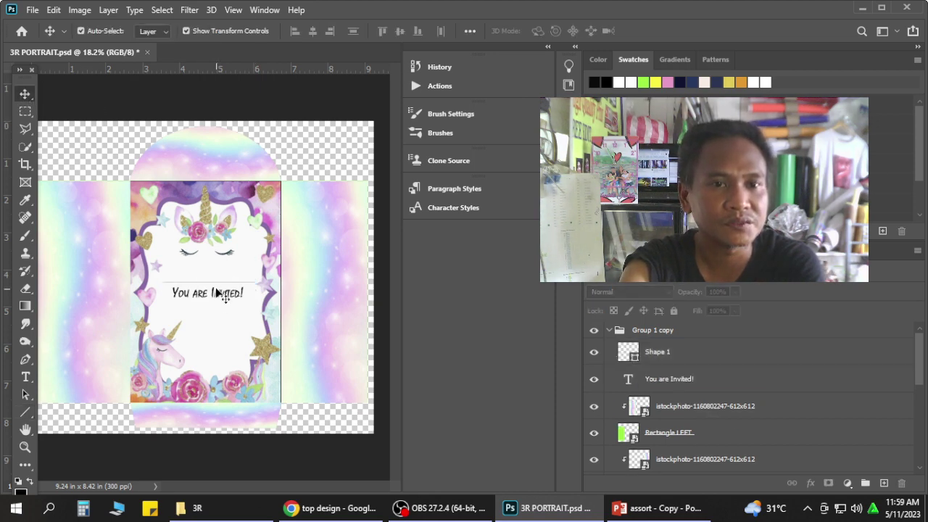
pyautogui.click(662, 358)
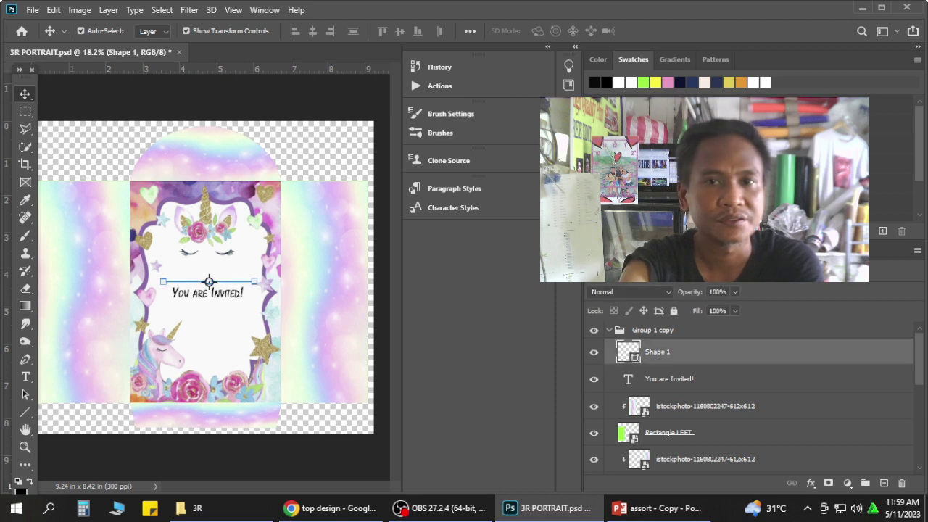
pyautogui.click(807, 483)
pyautogui.click(827, 383)
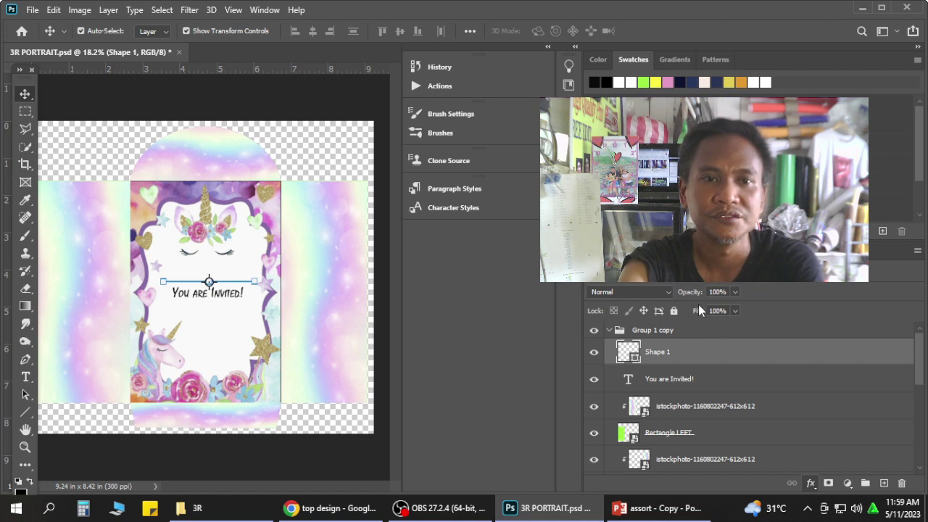
pyautogui.press('h')
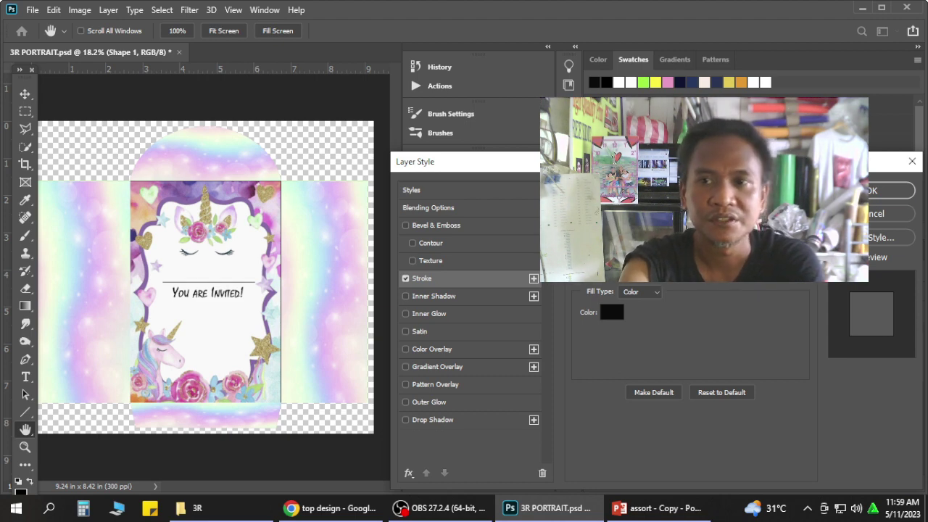
pyautogui.press('Return')
pyautogui.click(258, 462)
# Nudge the "You are Invited!" text slightly upward, closer to the line.
pyautogui.scroll(4, 186, 260)
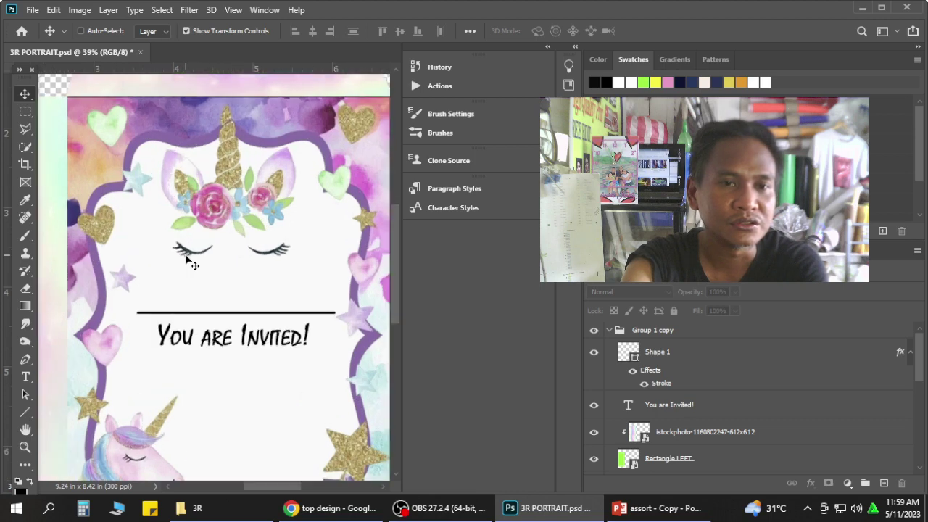
pyautogui.scroll(-2, 186, 261)
pyautogui.click(227, 319)
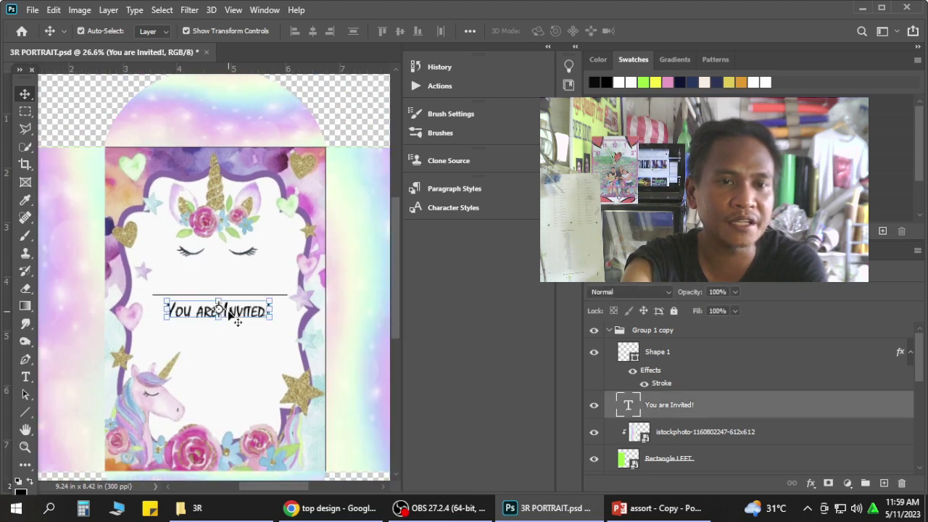
pyautogui.press('Up')
pyautogui.press('Up')
pyautogui.press('Up')
pyautogui.press('Up')
pyautogui.press('Up')
pyautogui.press('Up')
pyautogui.press('Up')
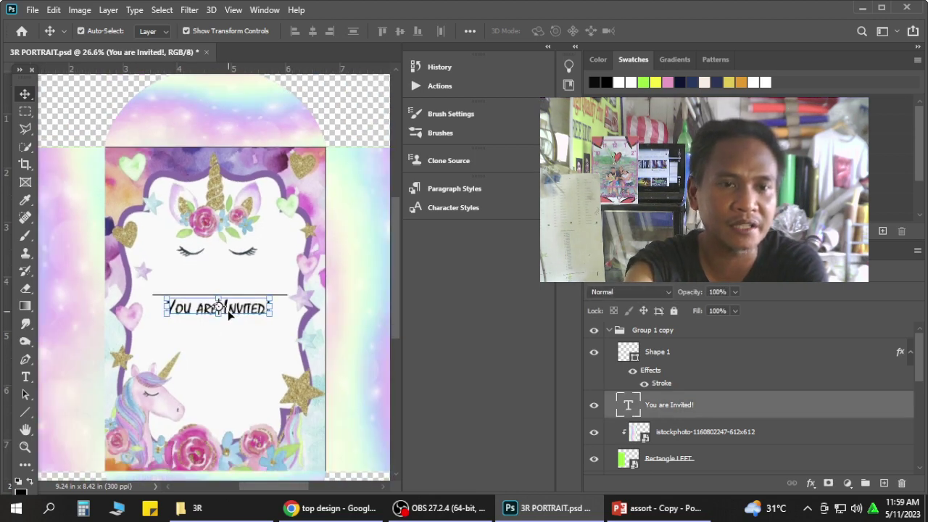
pyautogui.scroll(-3, 250, 288)
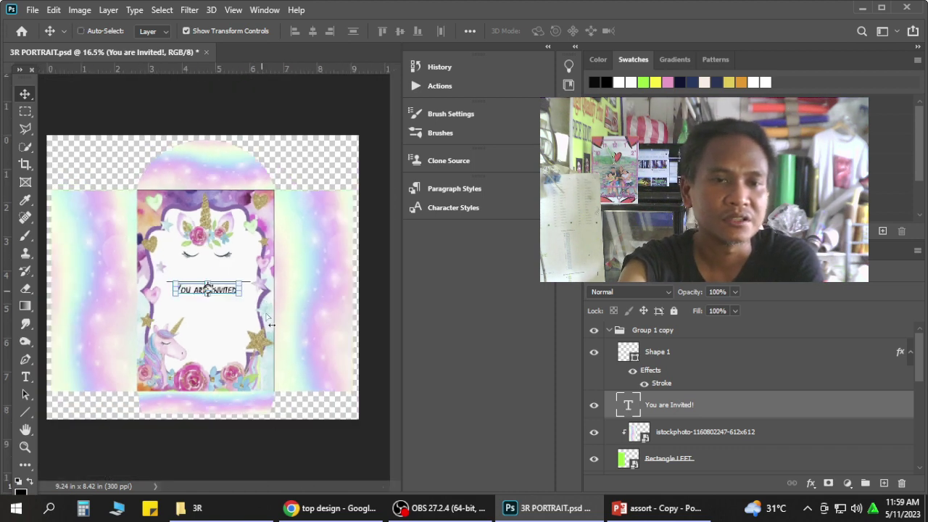
pyautogui.click(270, 455)
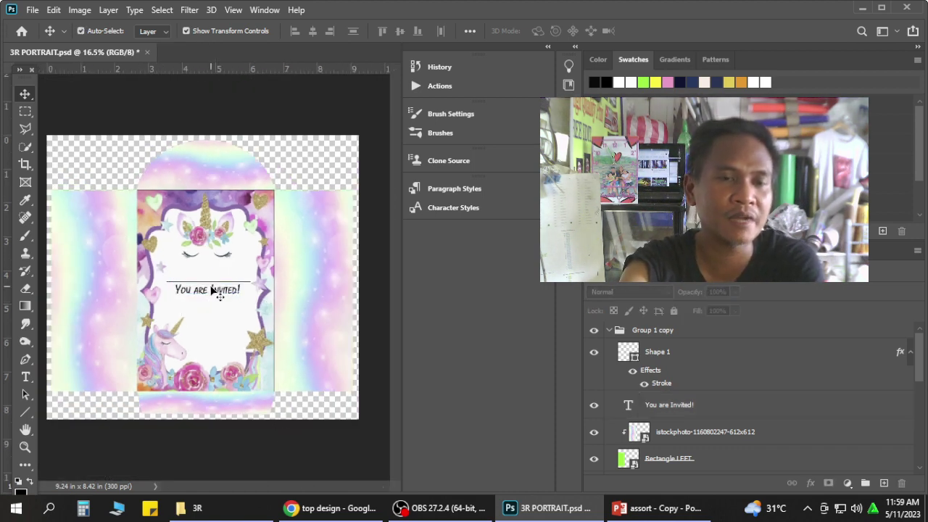
# Merge all layers in Group 1 copy, from Shape 1 down to TOP, into a single layer.
pyautogui.click(210, 290)
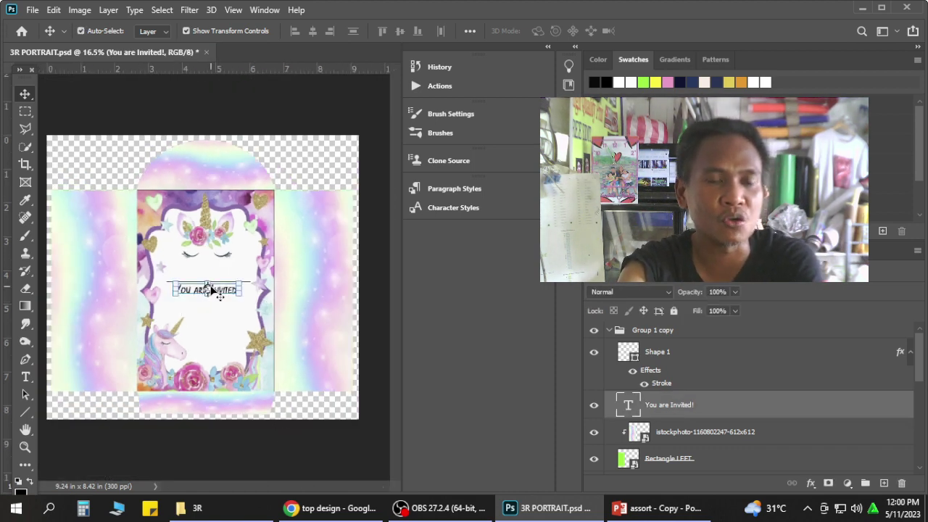
pyautogui.scroll(3, 208, 290)
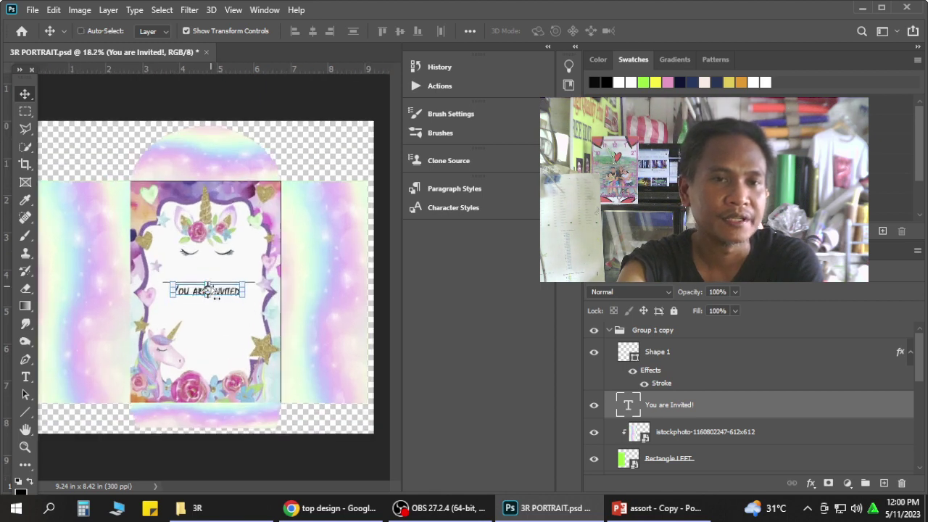
pyautogui.scroll(-2, 208, 290)
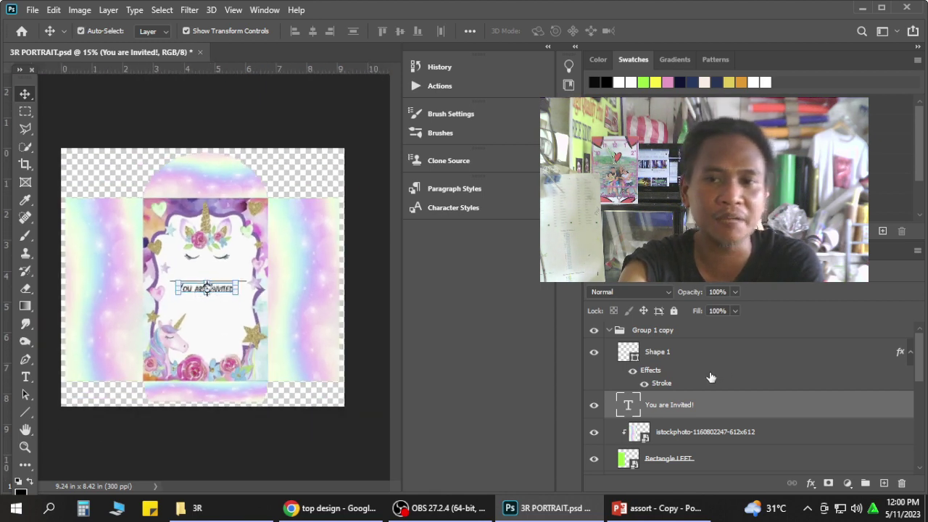
pyautogui.click(668, 357)
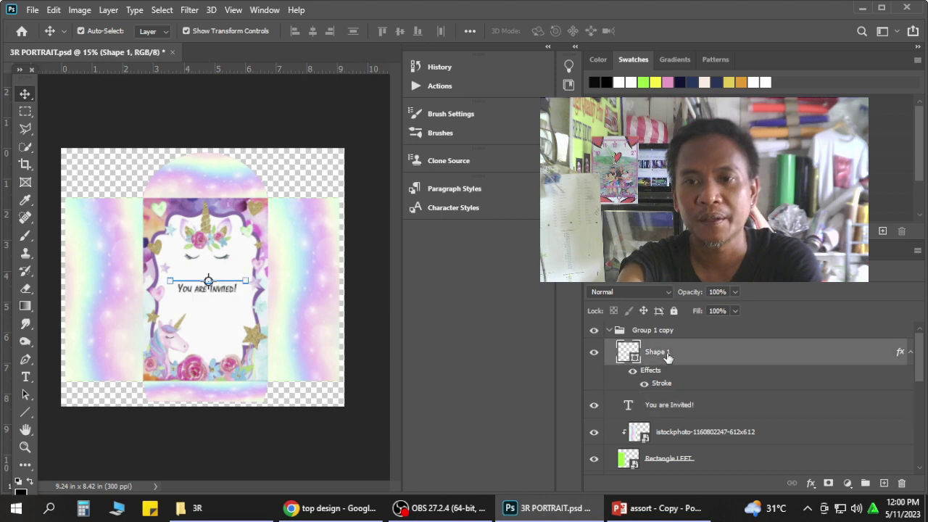
pyautogui.scroll(-2, 669, 357)
pyautogui.scroll(2, 668, 357)
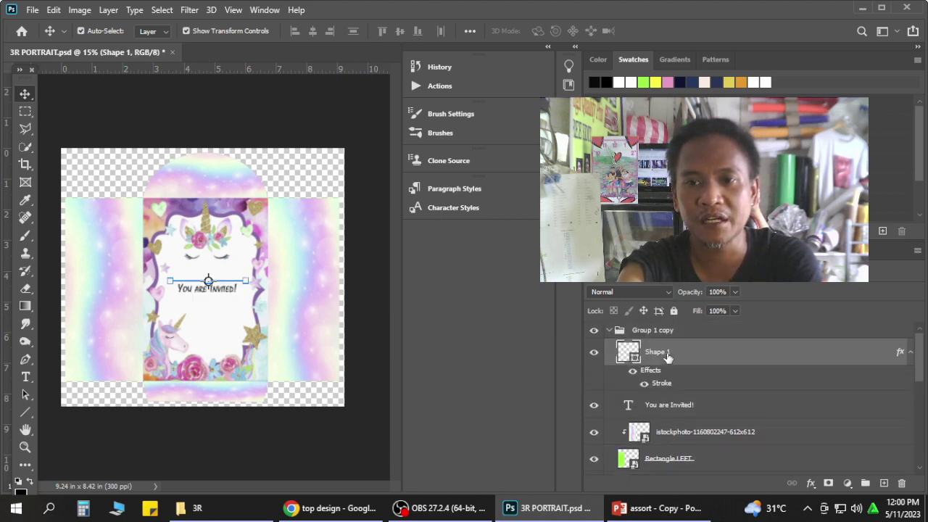
pyautogui.scroll(-5, 668, 356)
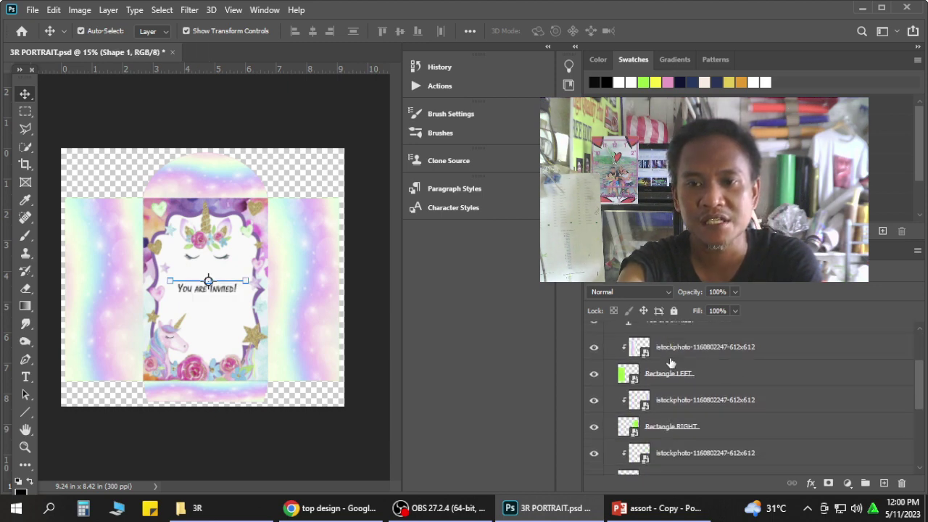
pyautogui.scroll(-3, 679, 383)
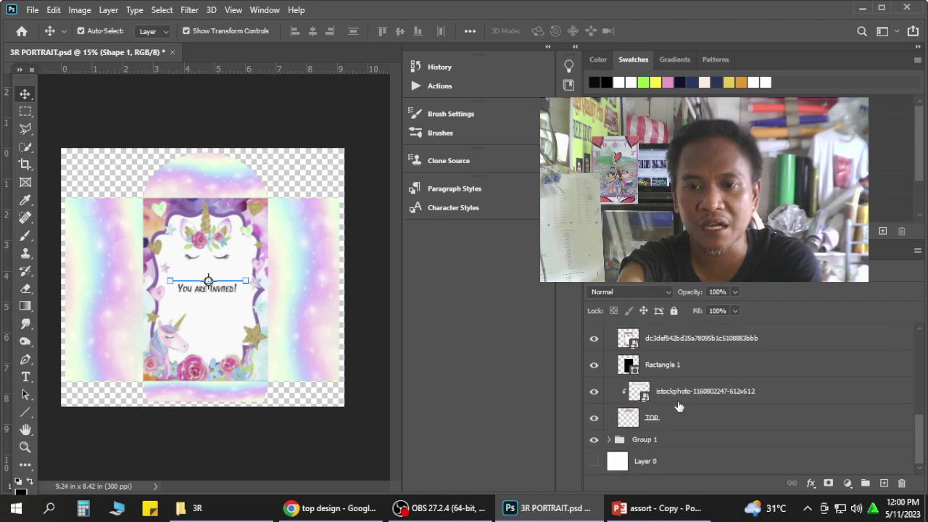
pyautogui.keyDown('shift'); pyautogui.click(671, 424); pyautogui.keyUp('shift')
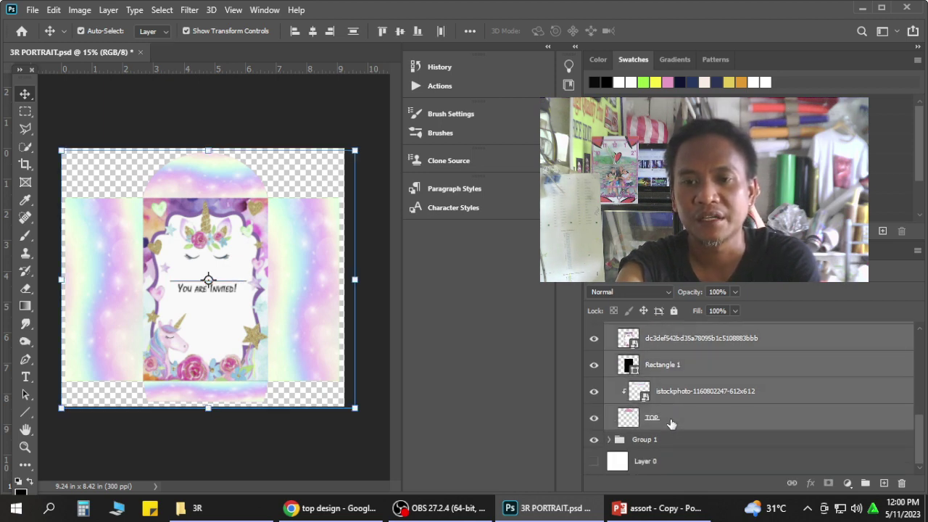
pyautogui.rightClick(671, 424)
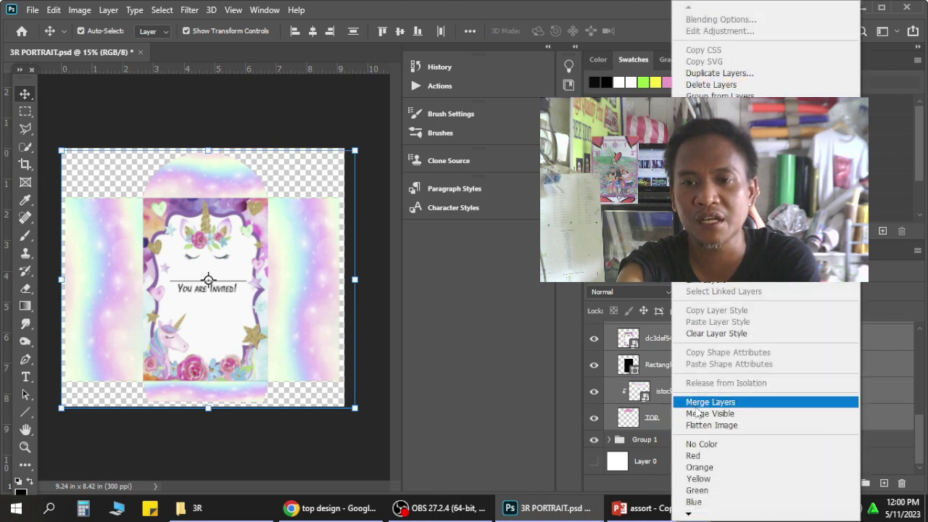
pyautogui.click(697, 402)
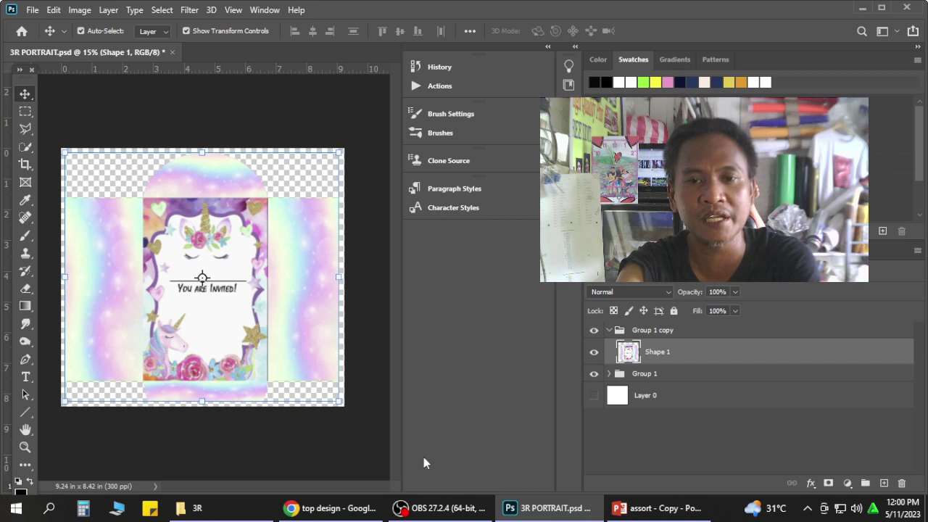
# Outline the merged envelope layer with a black Stroke layer style.
pyautogui.click(810, 483)
pyautogui.click(826, 384)
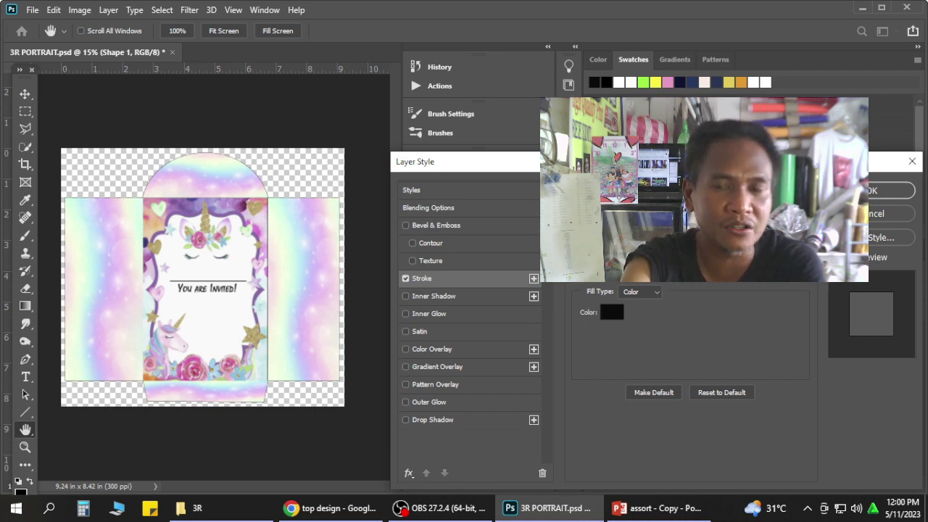
pyautogui.click(889, 190)
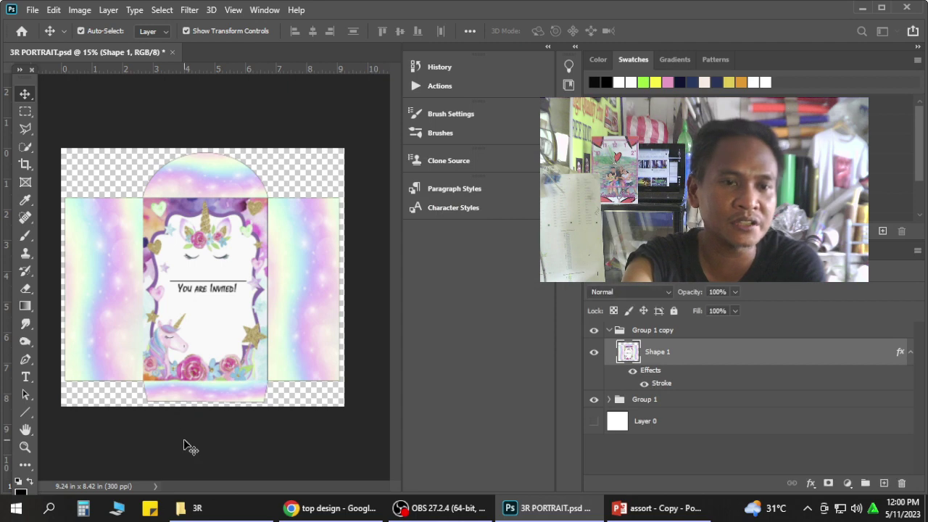
# Examine the front panel, flaps and outline of the merged envelope up close and as a whole, and select its layer.
pyautogui.scroll(5, 183, 275)
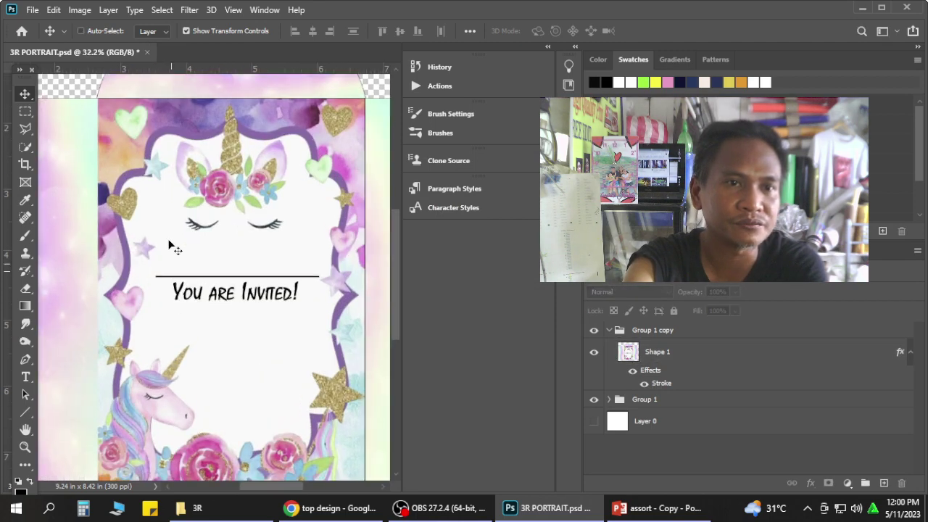
pyautogui.scroll(2, 172, 205)
pyautogui.scroll(-2, 169, 203)
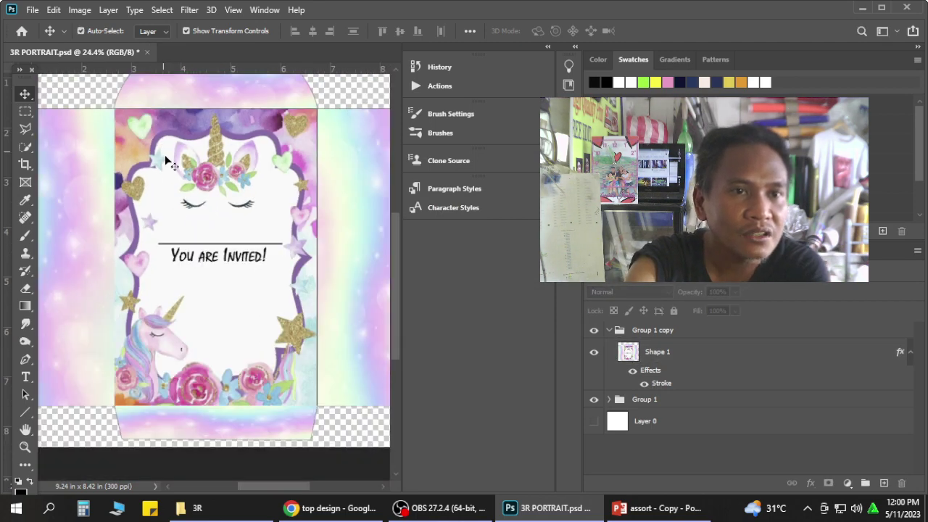
pyautogui.scroll(-1, 166, 159)
pyautogui.scroll(-1, 165, 185)
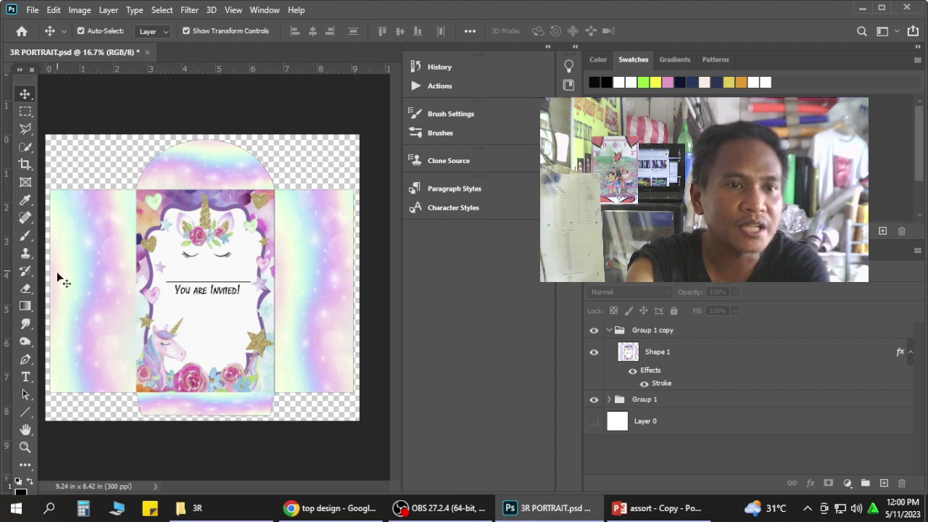
pyautogui.scroll(3, 246, 337)
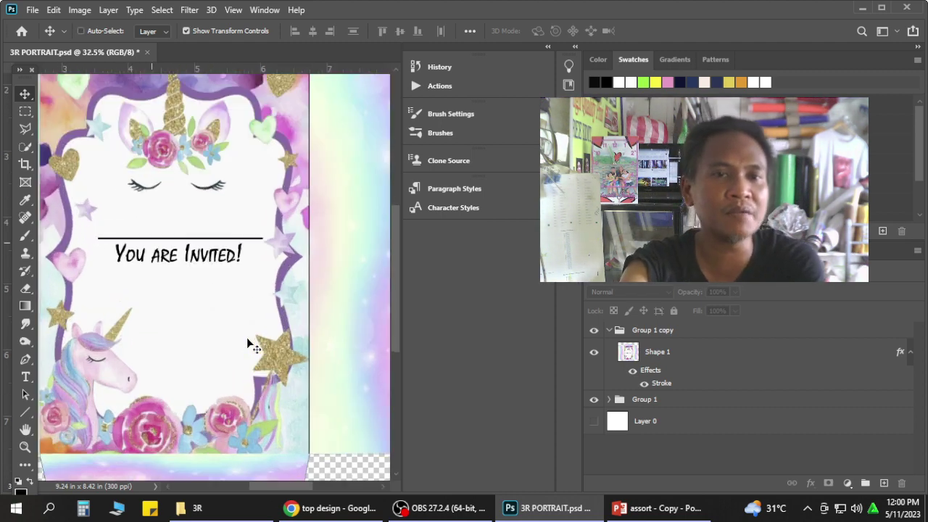
pyautogui.scroll(-3, 247, 342)
pyautogui.press('ctrl')
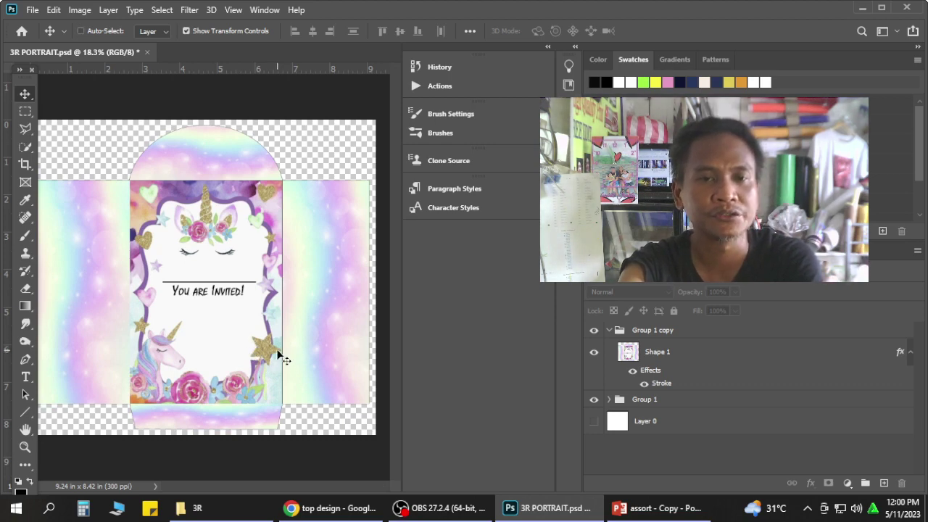
pyautogui.scroll(-1, 279, 351)
pyautogui.keyDown('ctrl'); pyautogui.click(260, 342); pyautogui.keyUp('ctrl')
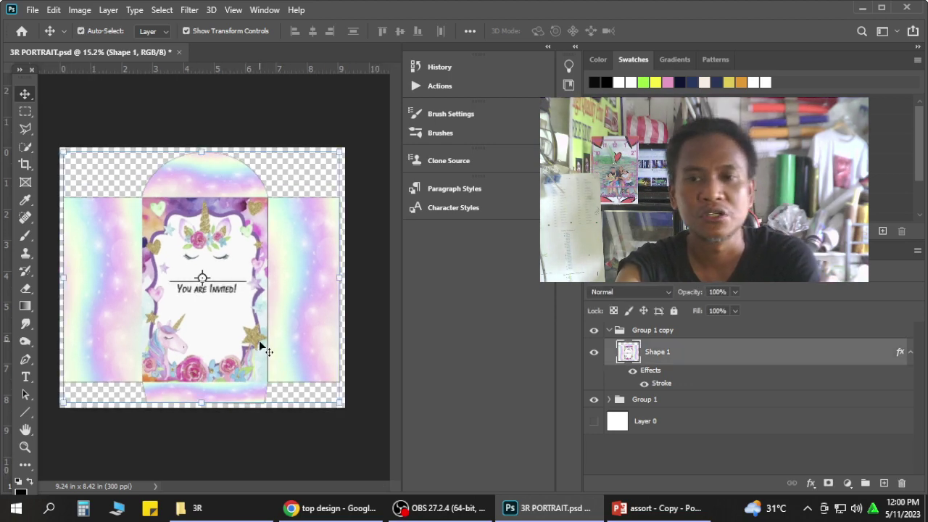